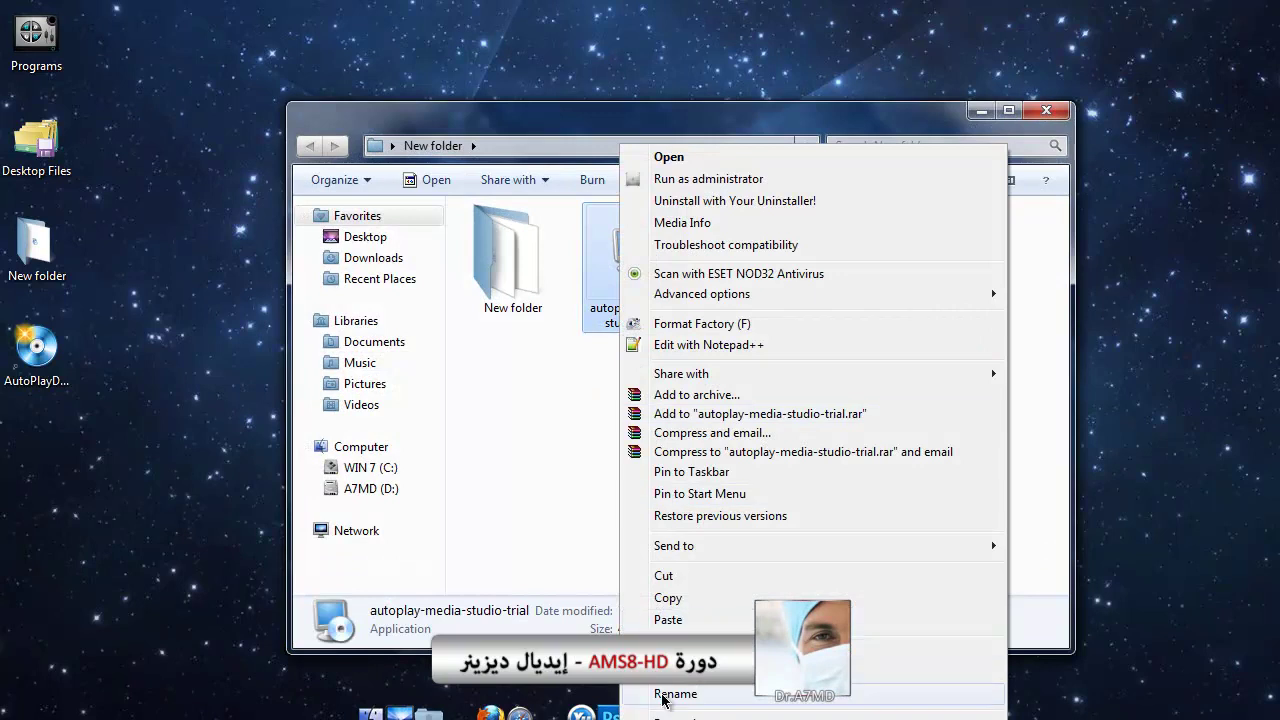
Examine the general file properties of the autoplay-media-studio-trial installer and close its folder window.
drag(805, 218, 695, 132)
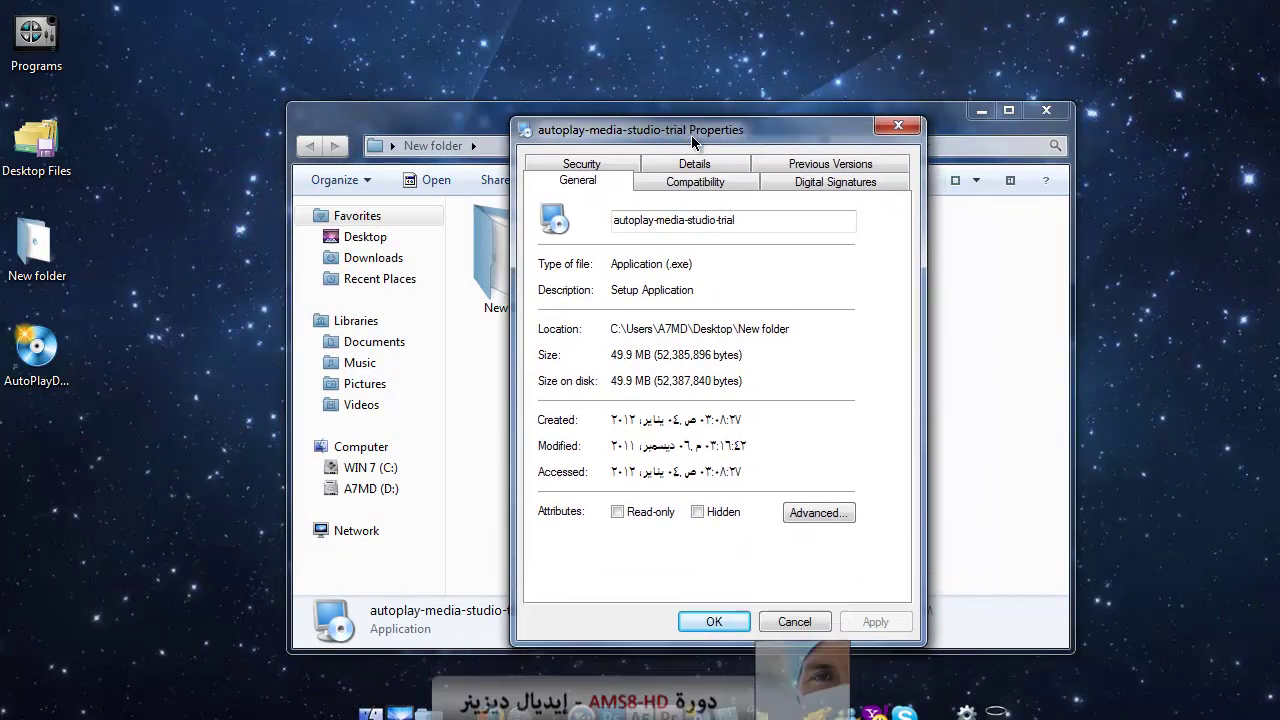
click(798, 620)
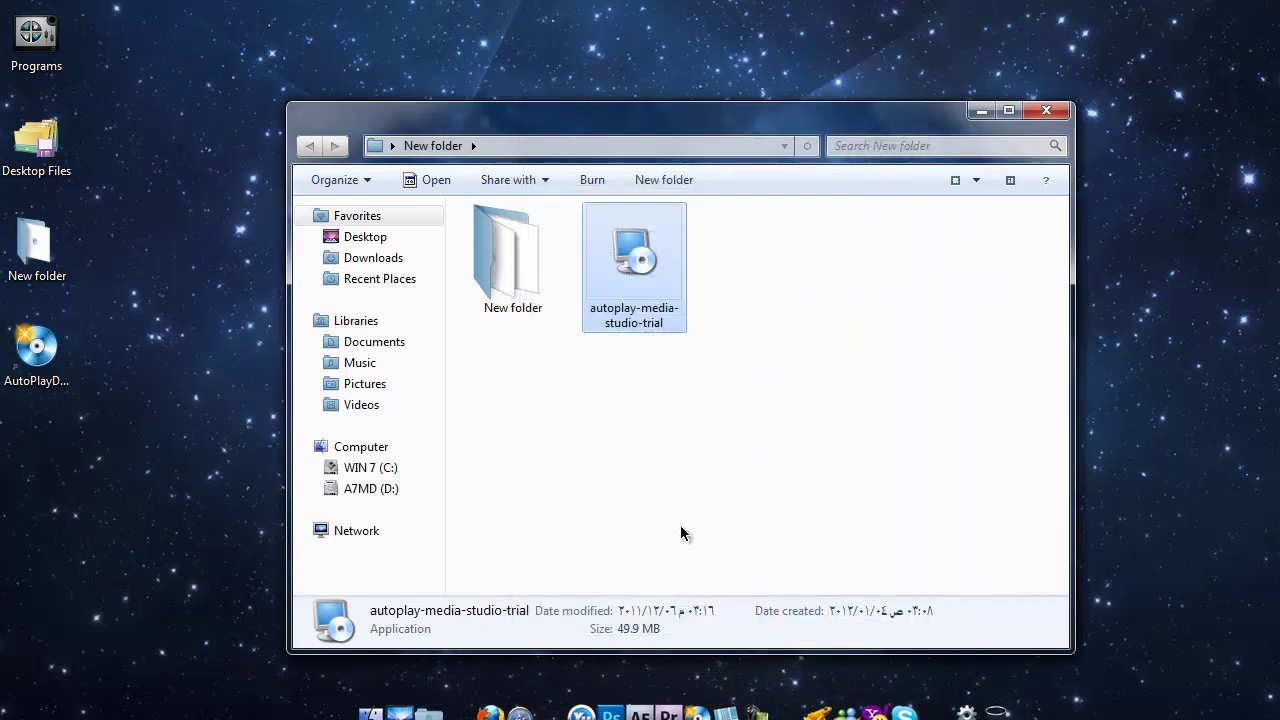
click(1047, 112)
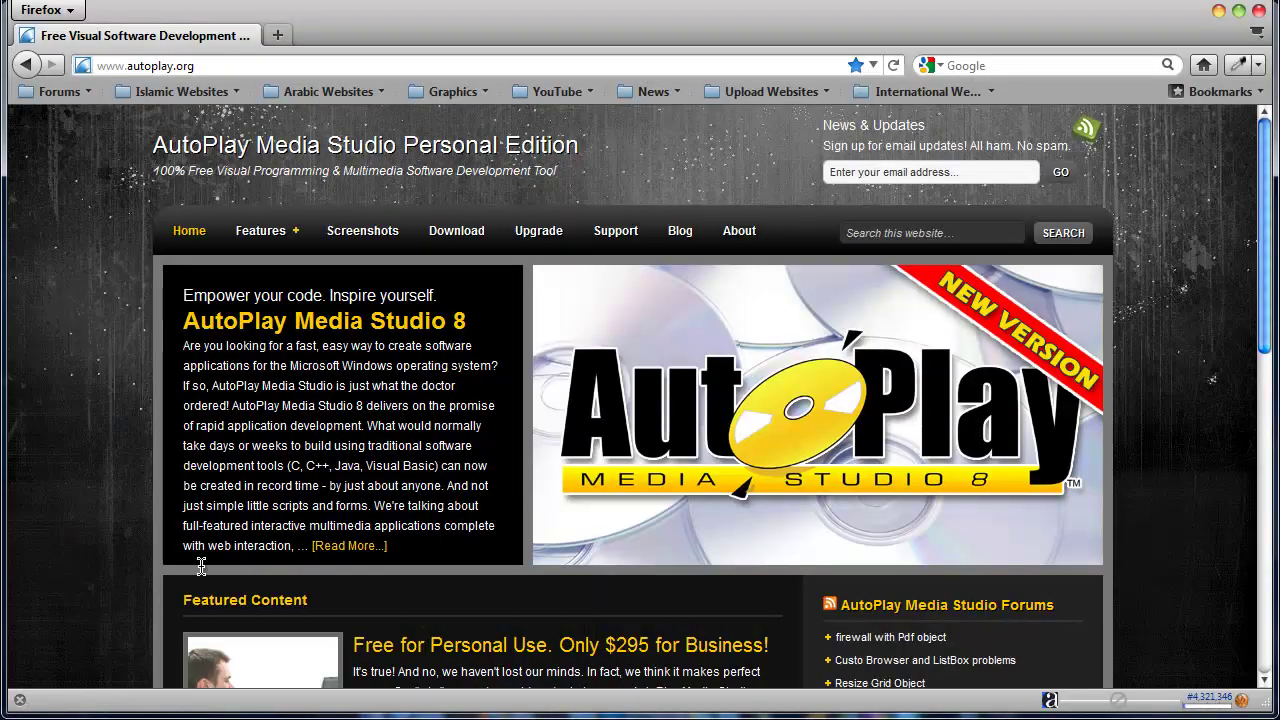
Look over the autoplay.org home page in Firefox and open the site's Download page.
click(251, 68)
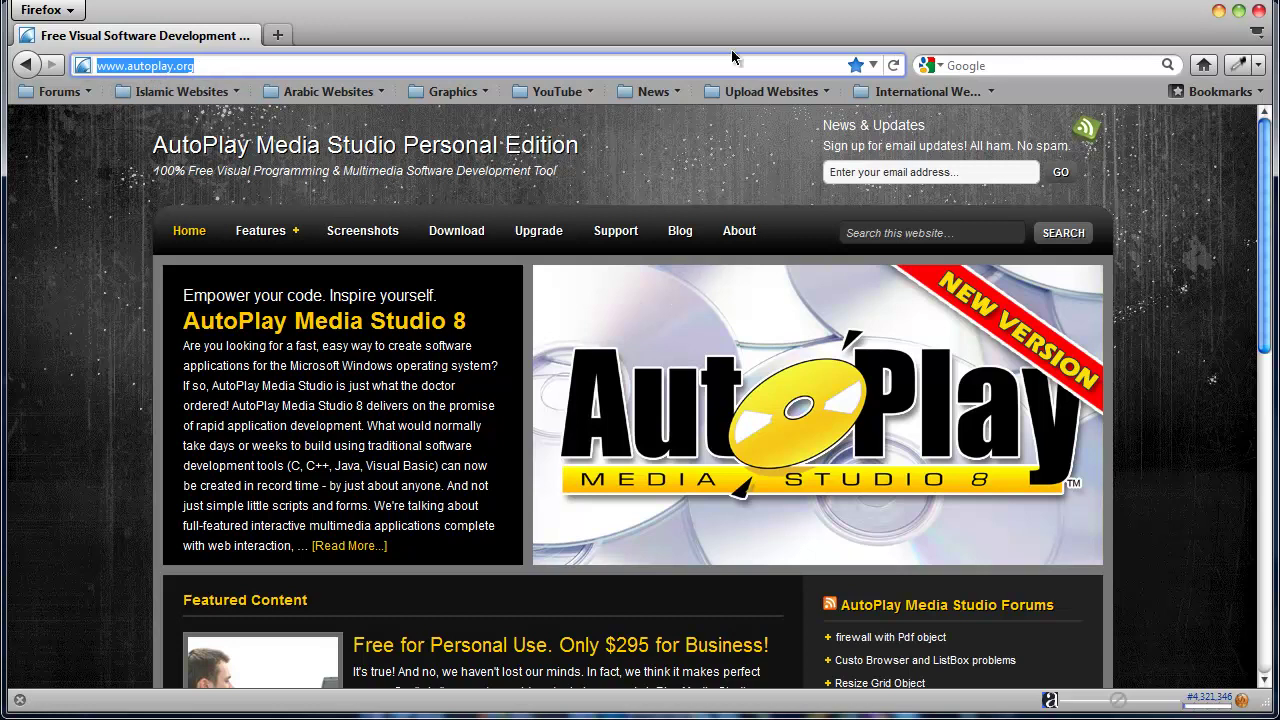
scroll(308, 276, down, 2)
scroll(308, 276, up, 2)
click(457, 231)
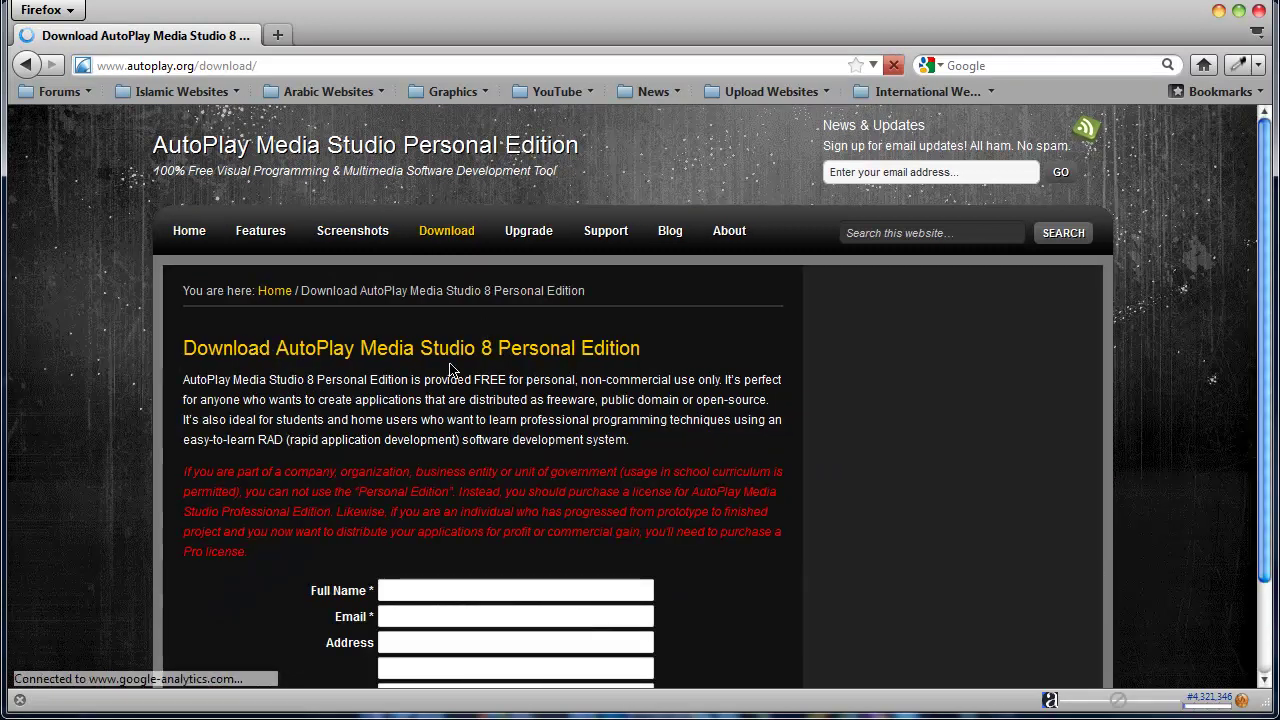
Examine the AutoPlay Media Studio 8 Personal Edition download page, from its heading through the registration form to the acceptance terms, and minimise the browser.
drag(186, 348, 638, 347)
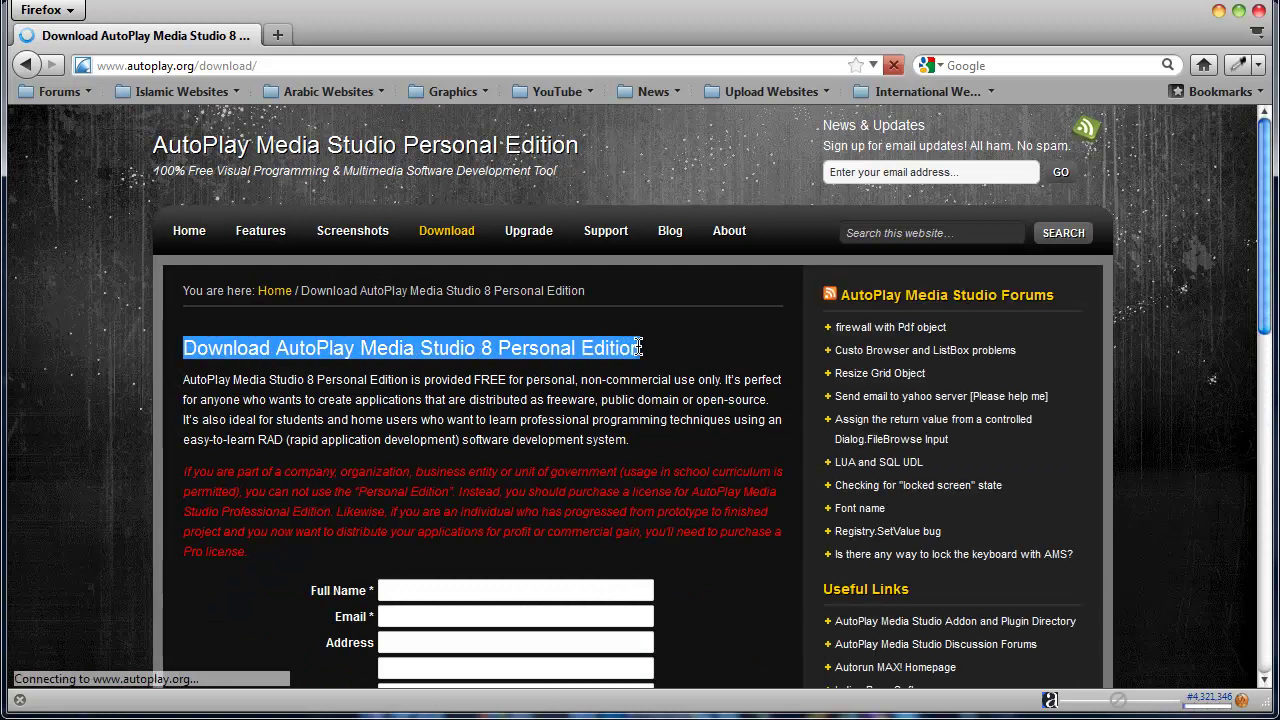
click(415, 347)
drag(360, 347, 646, 357)
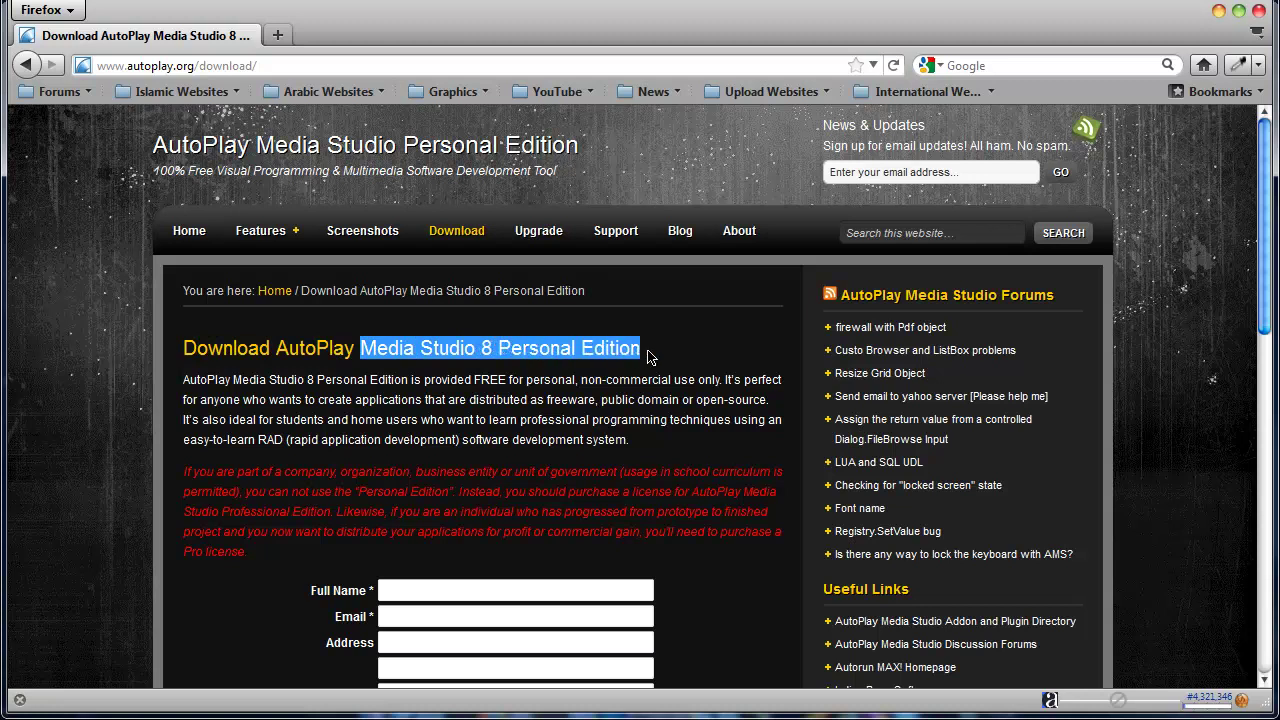
click(500, 340)
scroll(538, 340, down, 4)
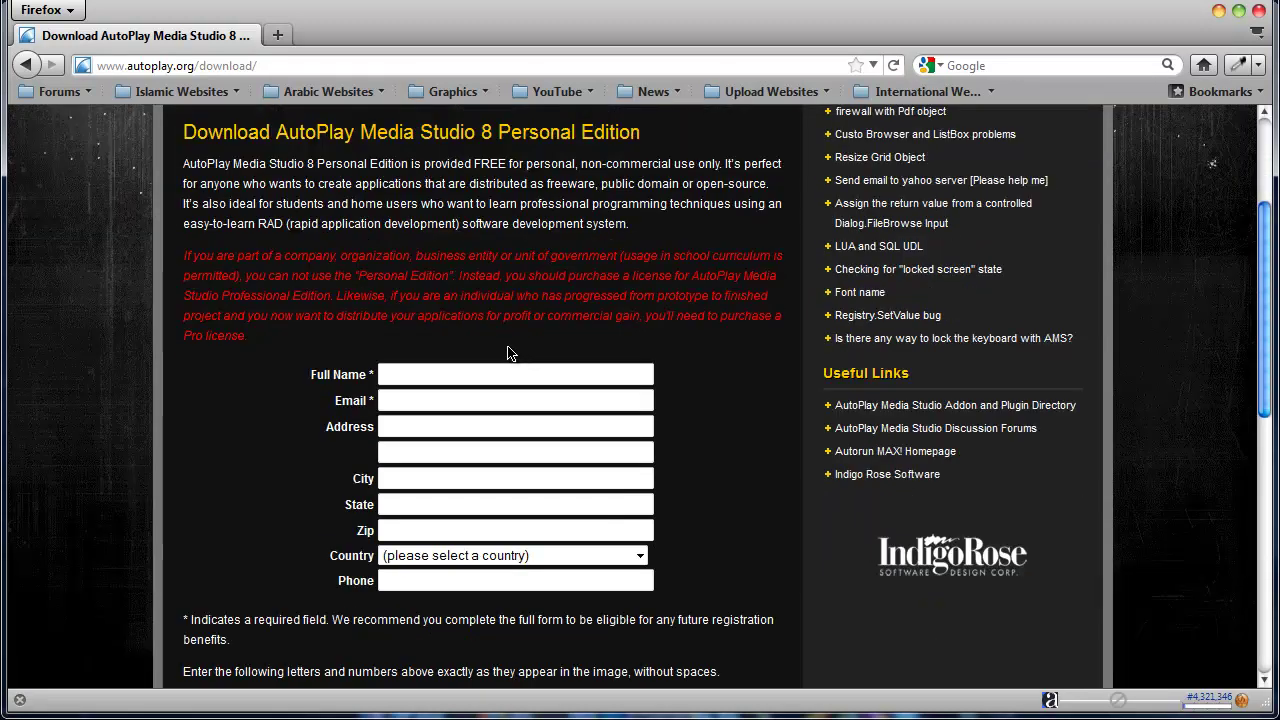
scroll(370, 480, down, 2)
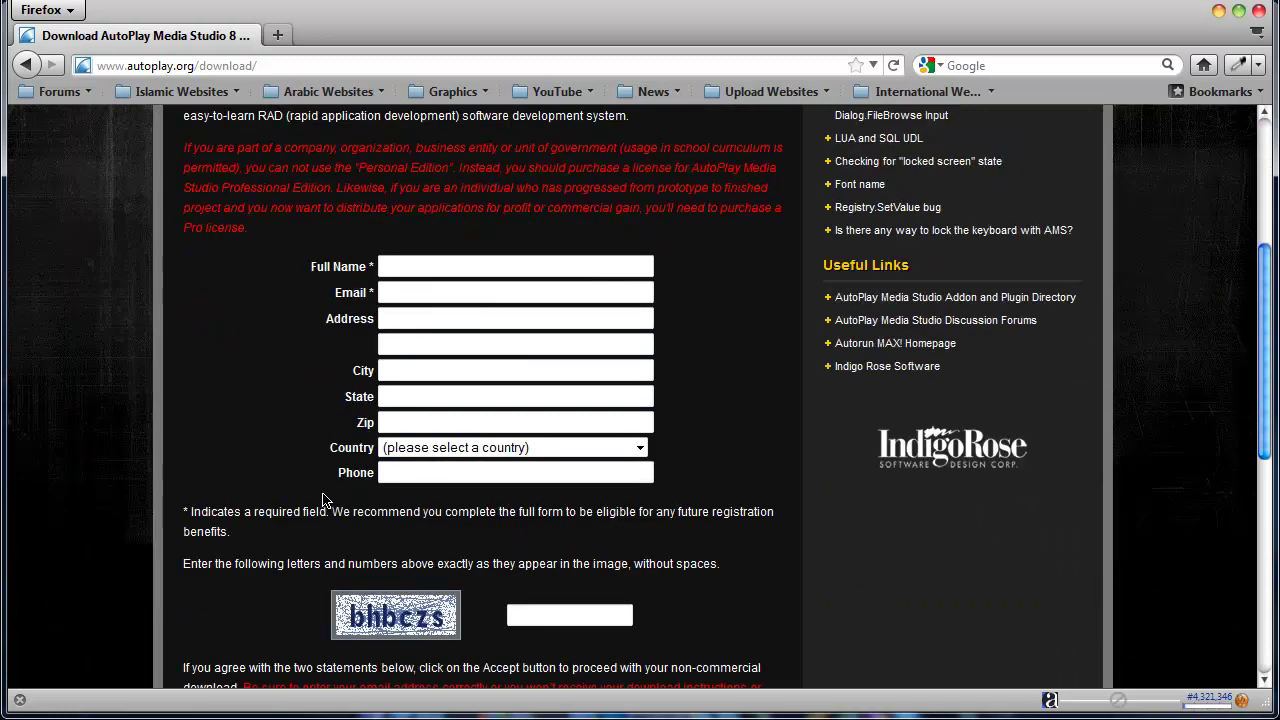
scroll(300, 435, down, 2)
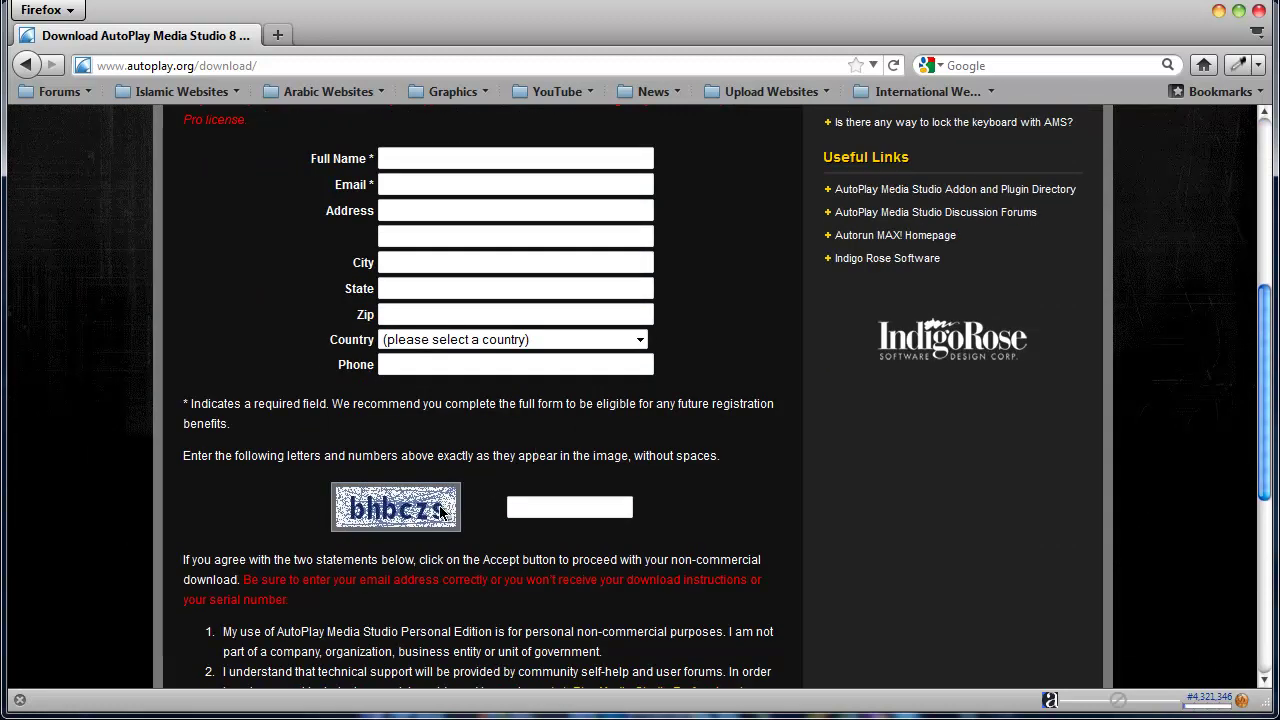
scroll(440, 510, down, 2)
scroll(490, 525, down, 2)
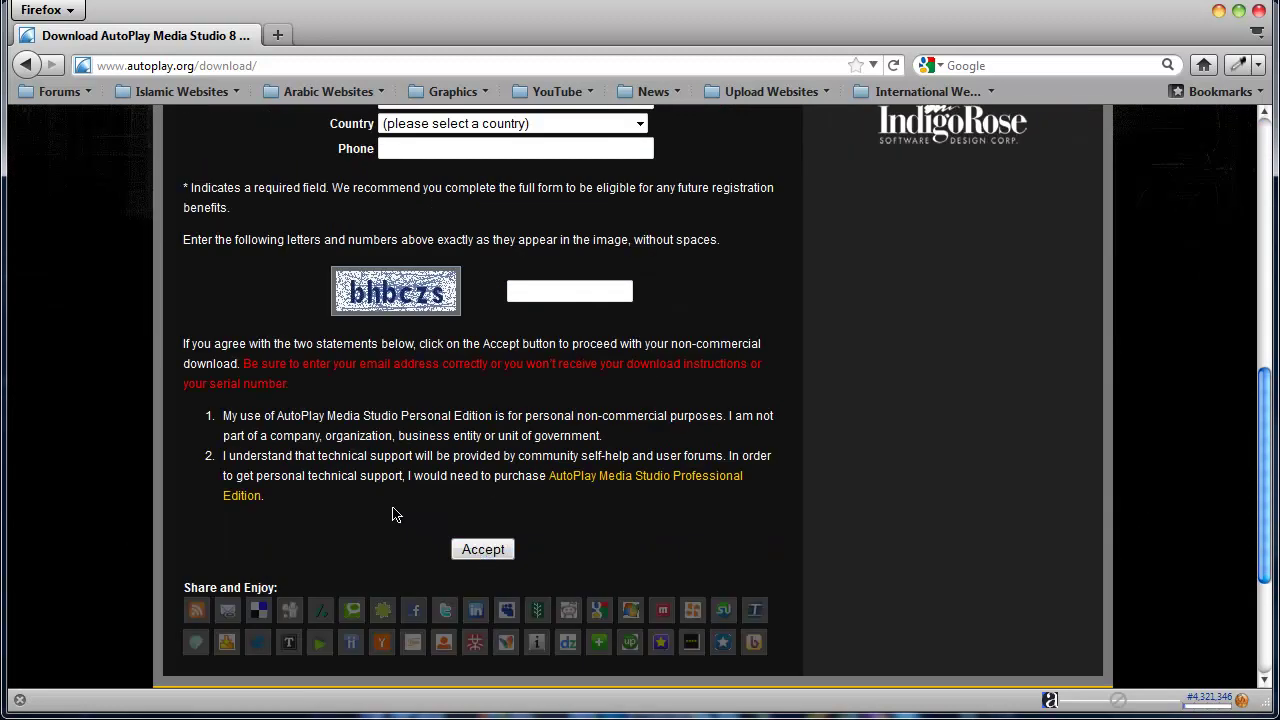
scroll(512, 422, up, 4)
scroll(514, 420, up, 6)
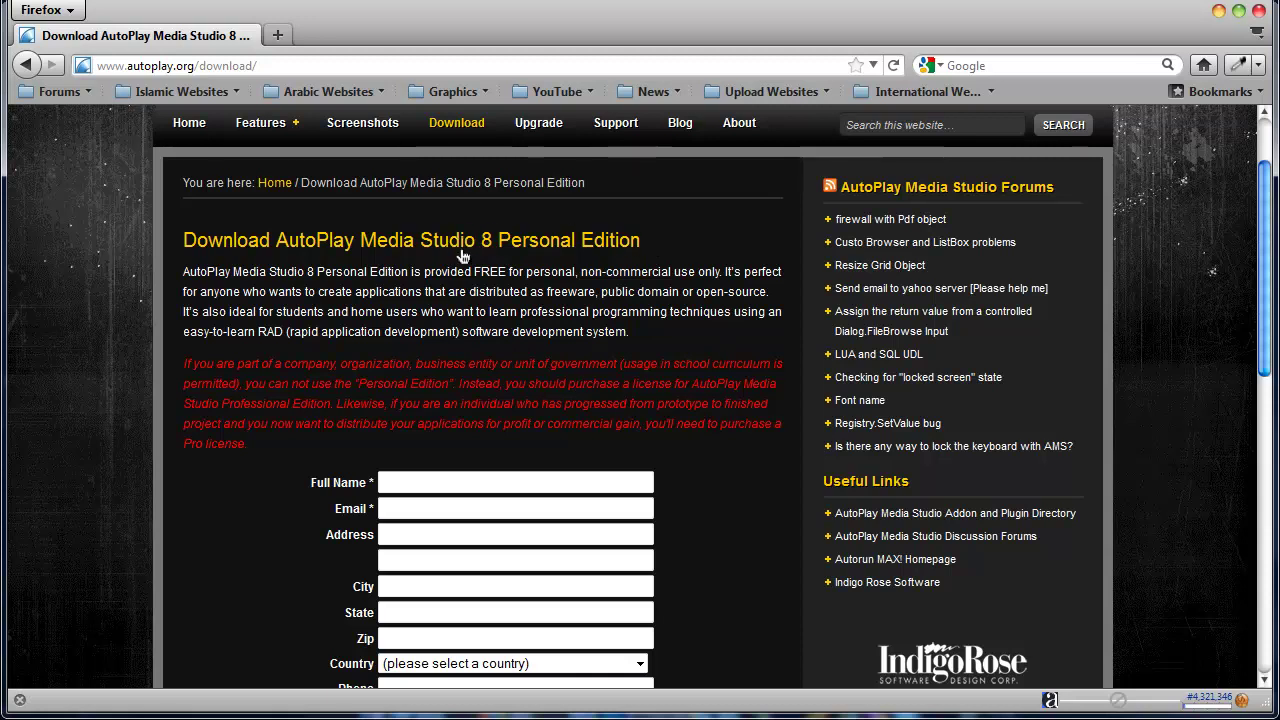
scroll(463, 256, up, 2)
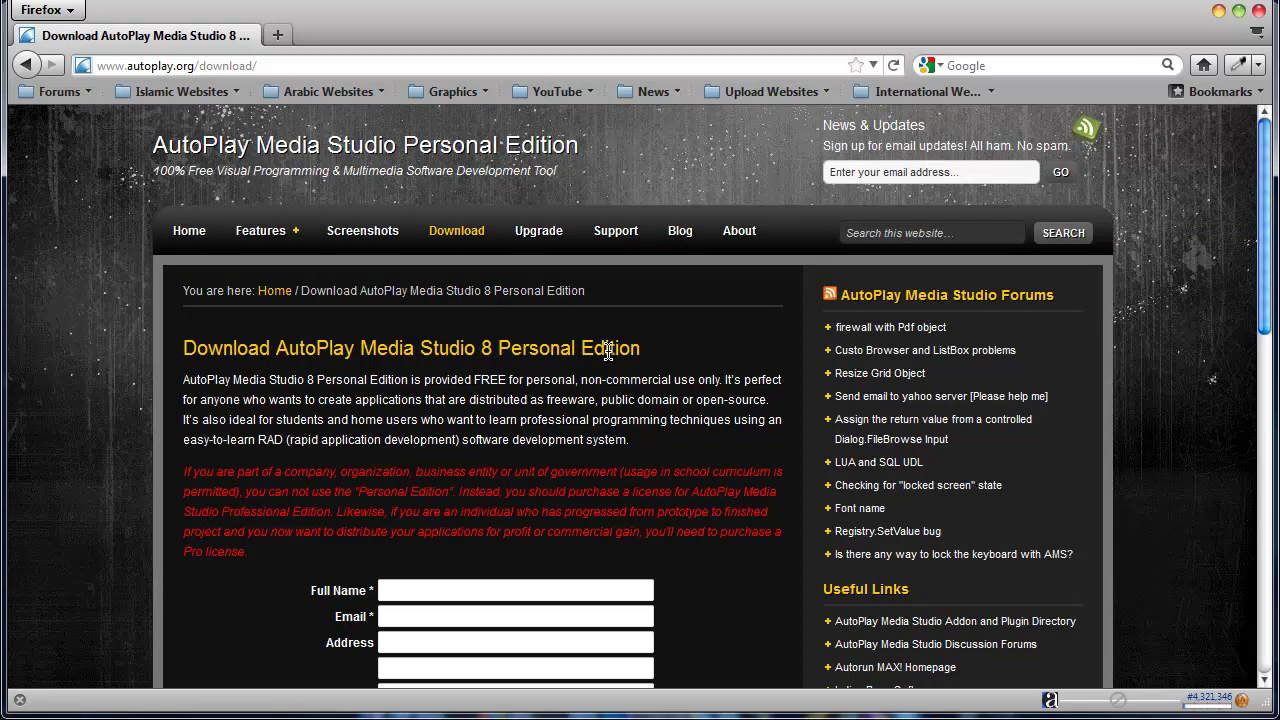
click(1218, 12)
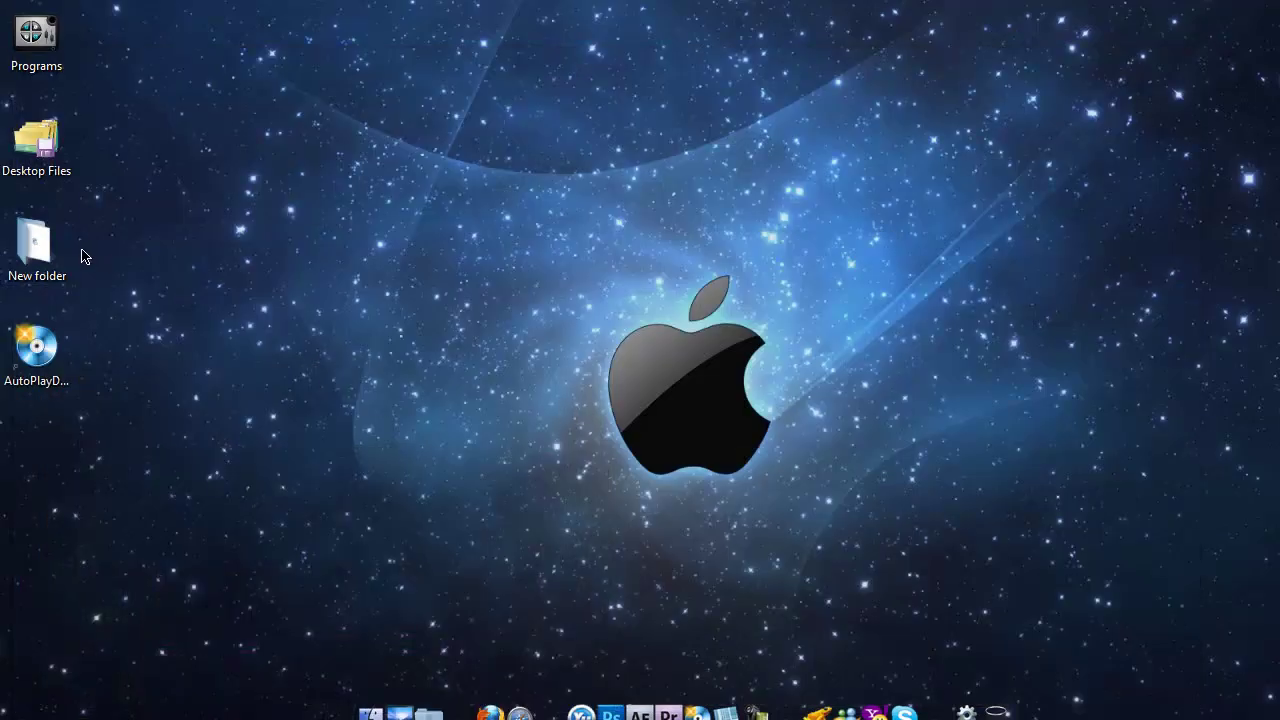
Open the subfolder inside the desktop's New folder and look at the two Flash Player installers, non-IE and IE.
double_click(40, 250)
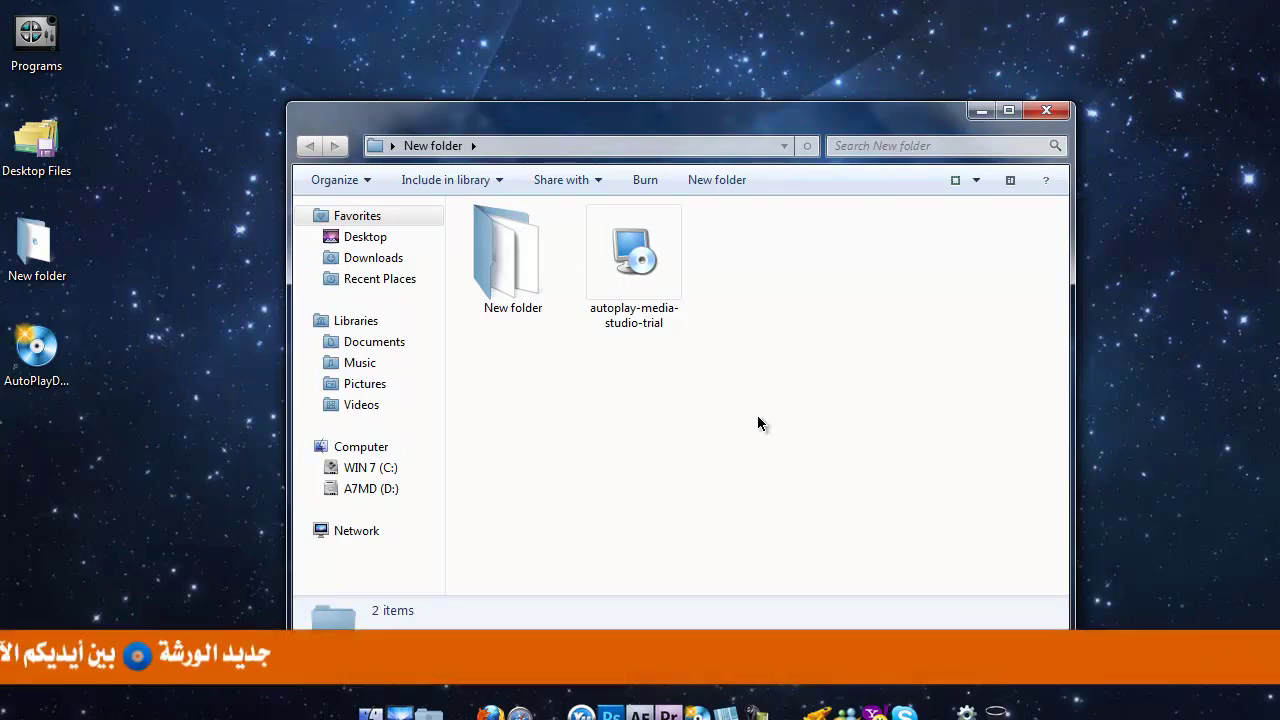
double_click(517, 272)
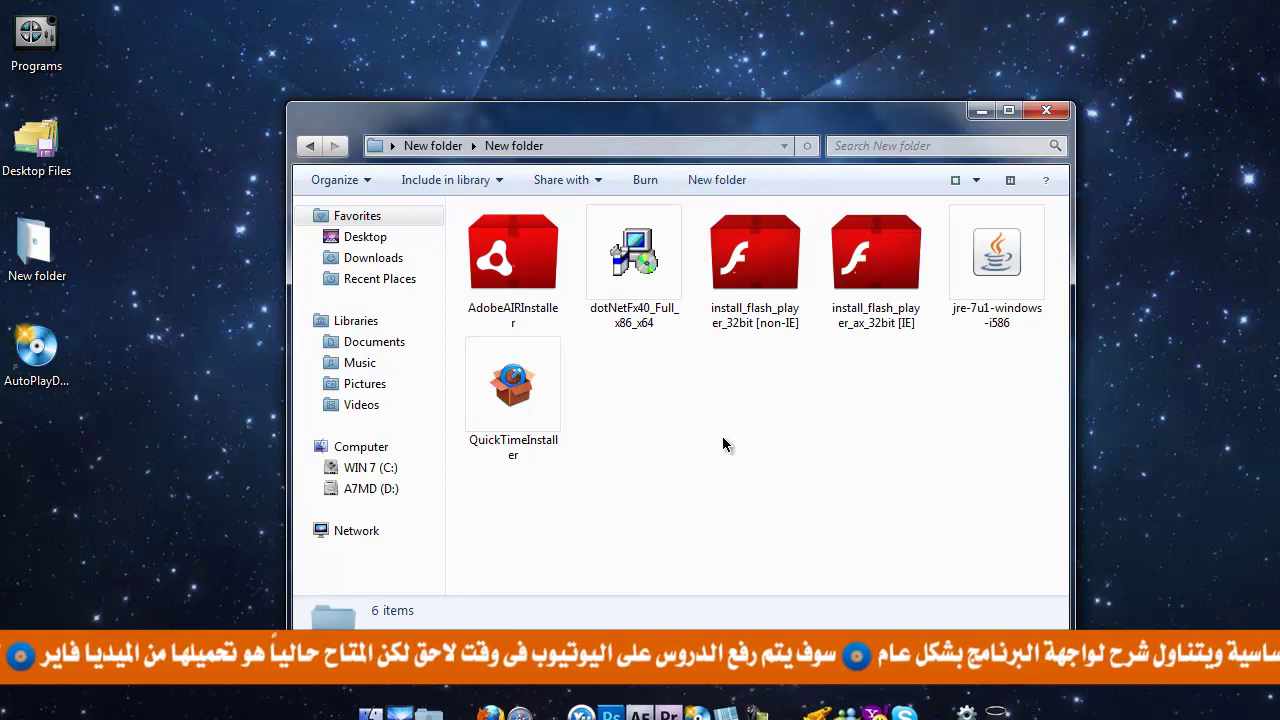
drag(728, 356, 928, 244)
click(775, 404)
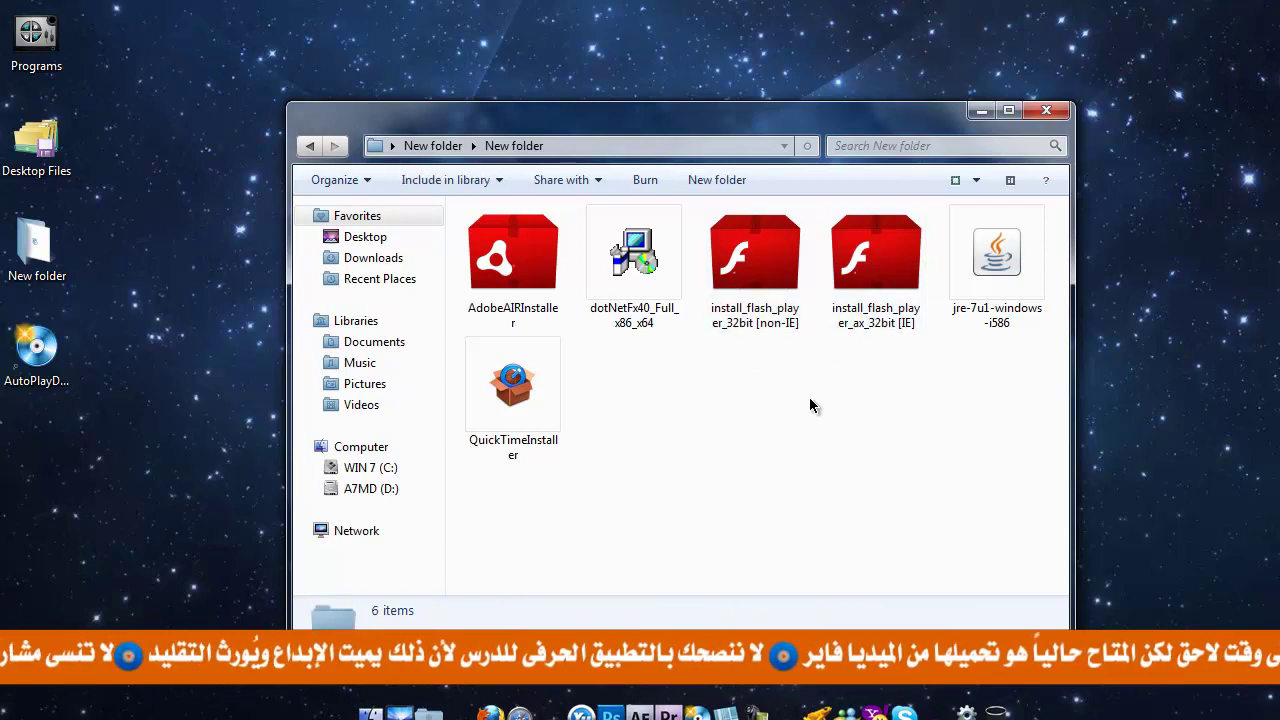
drag(879, 364, 770, 290)
click(744, 396)
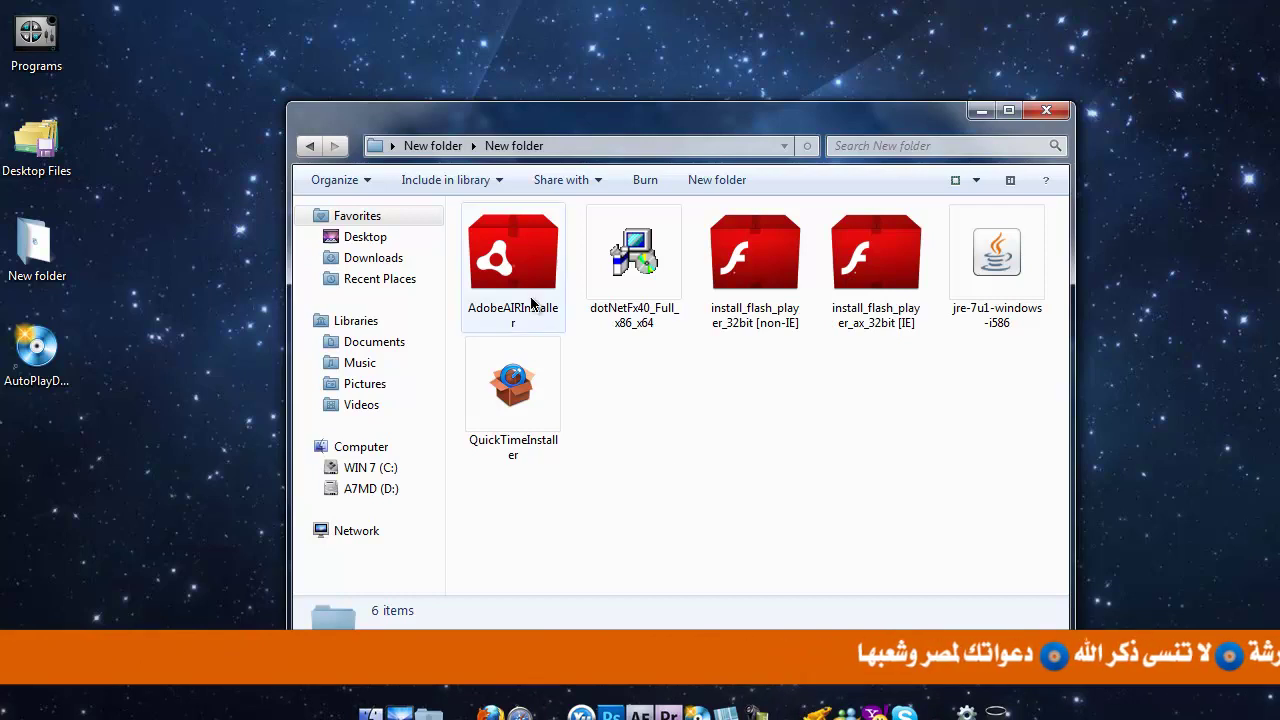
Check the AdobeAIRInstaller and dotNetFx40_Full_x86_x64 setup files one after the other.
click(516, 268)
click(707, 437)
click(513, 262)
click(716, 440)
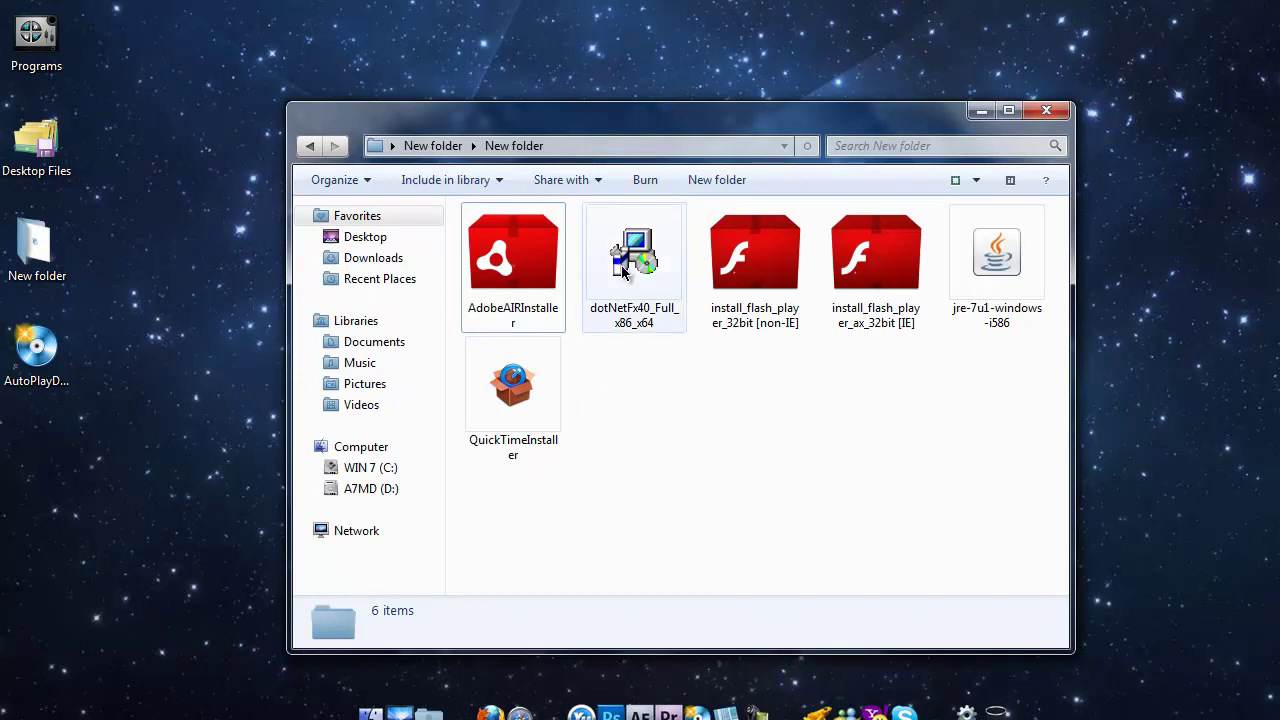
click(621, 265)
click(743, 433)
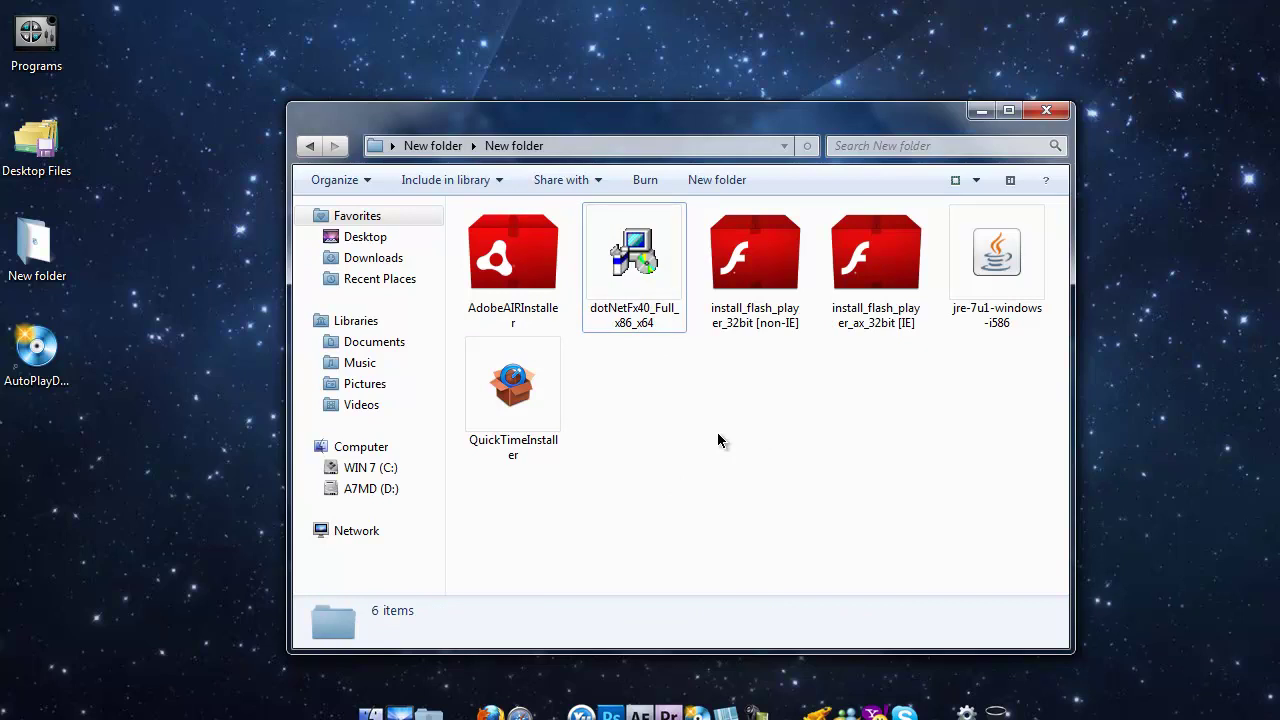
click(615, 268)
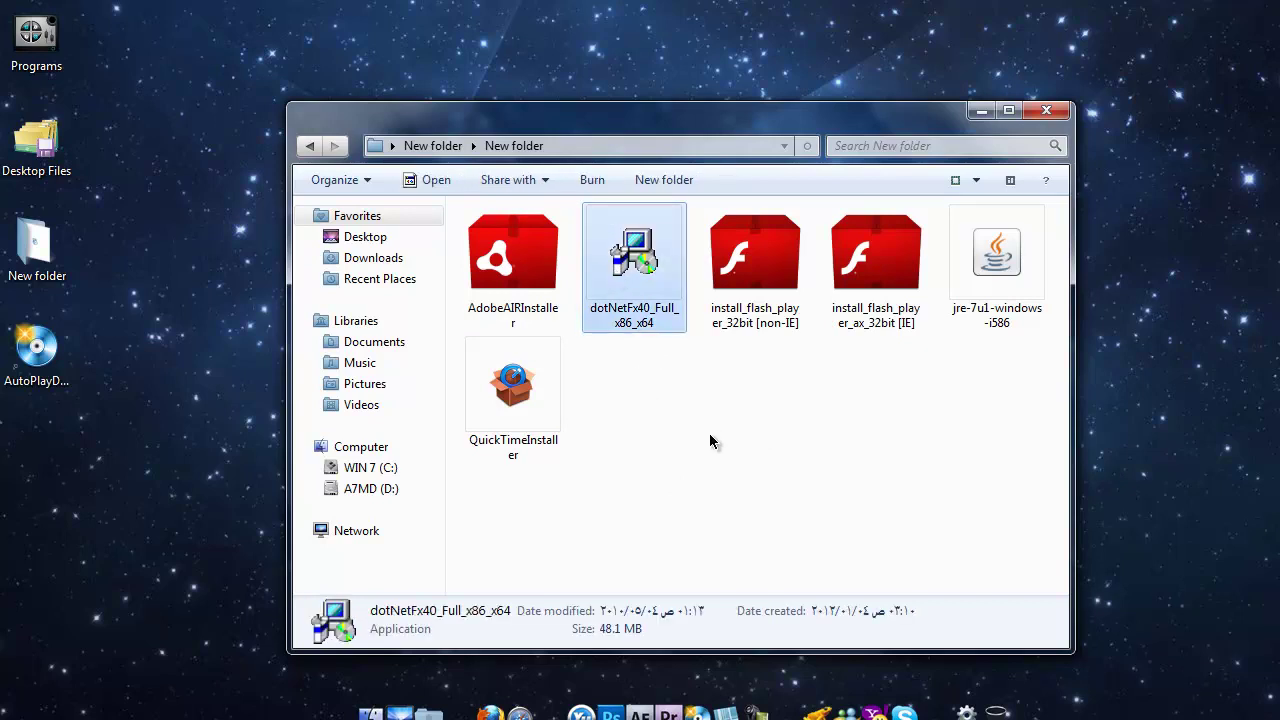
click(712, 420)
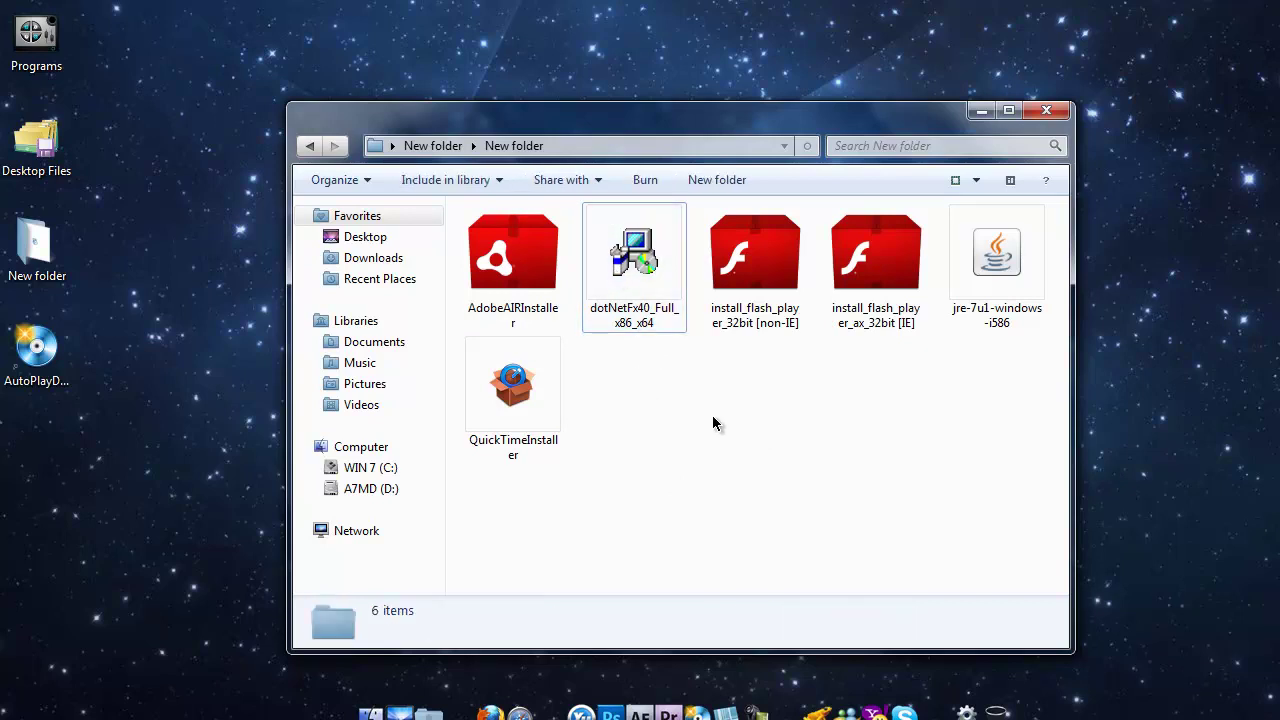
click(629, 290)
click(664, 392)
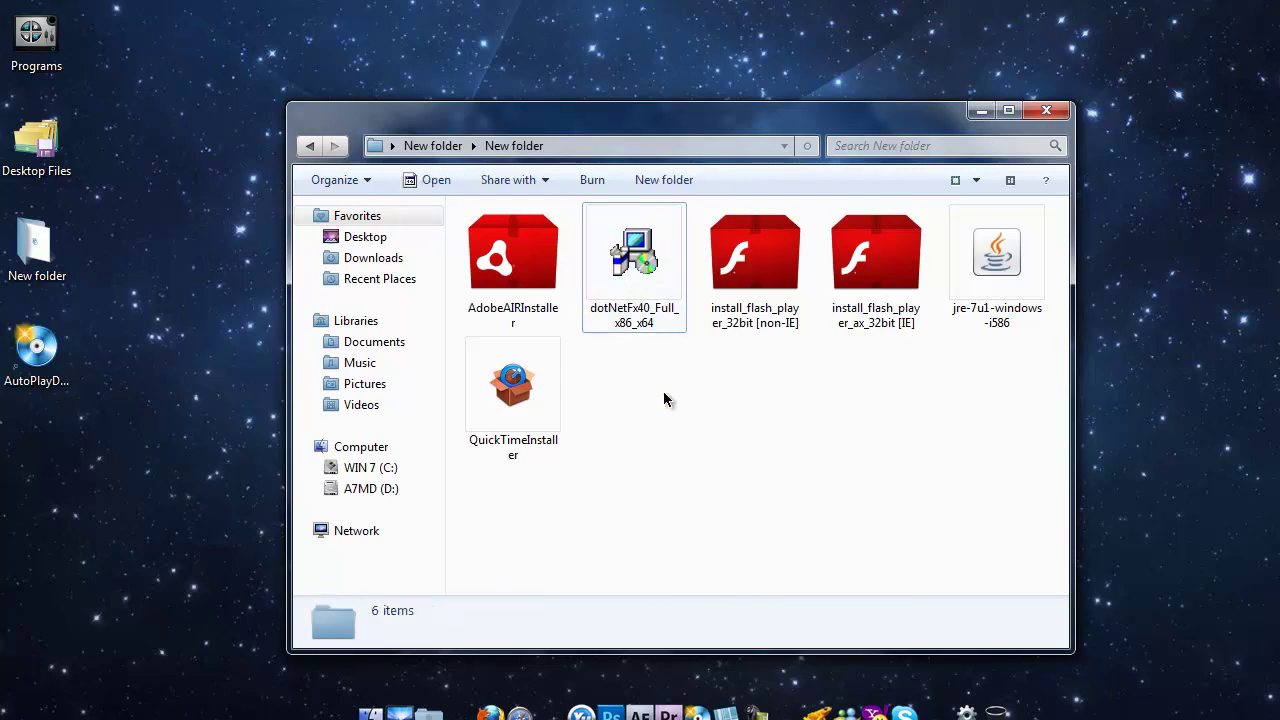
click(646, 289)
click(798, 412)
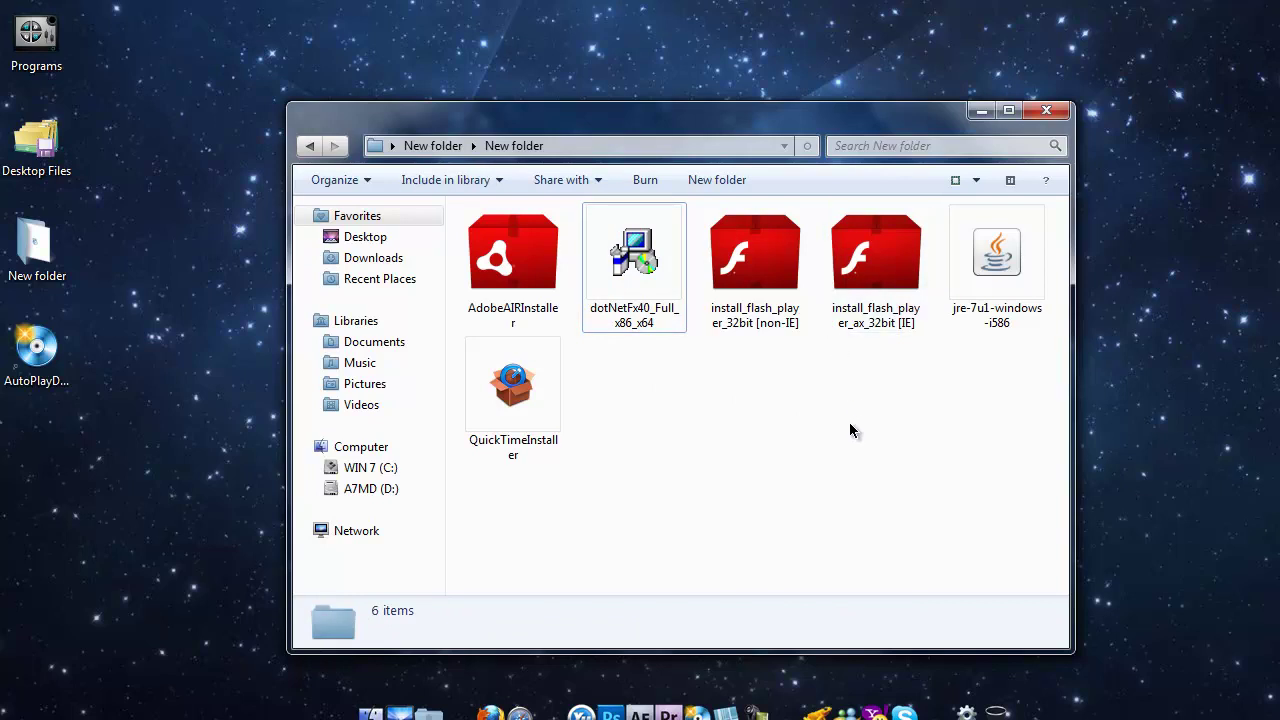
Check the jre-7u1-windows-i586 and QuickTimeInstaller setup files and close the folder window.
click(985, 340)
click(924, 396)
click(965, 318)
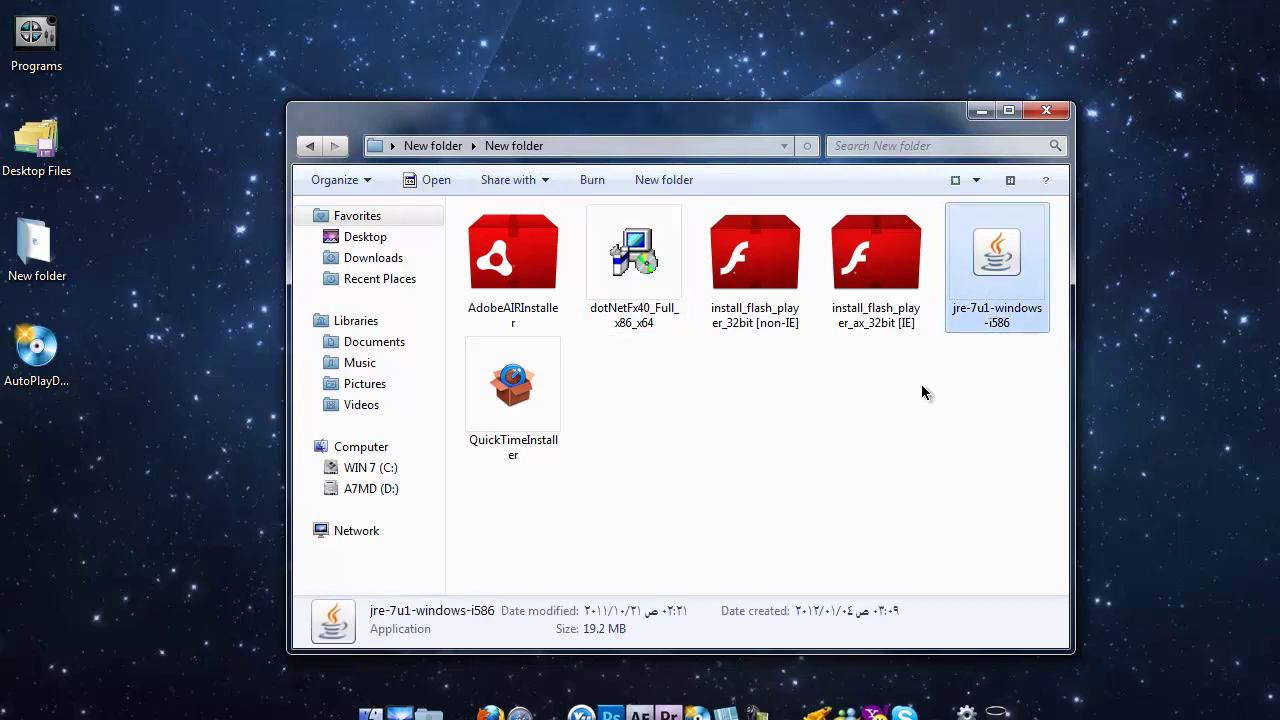
click(878, 384)
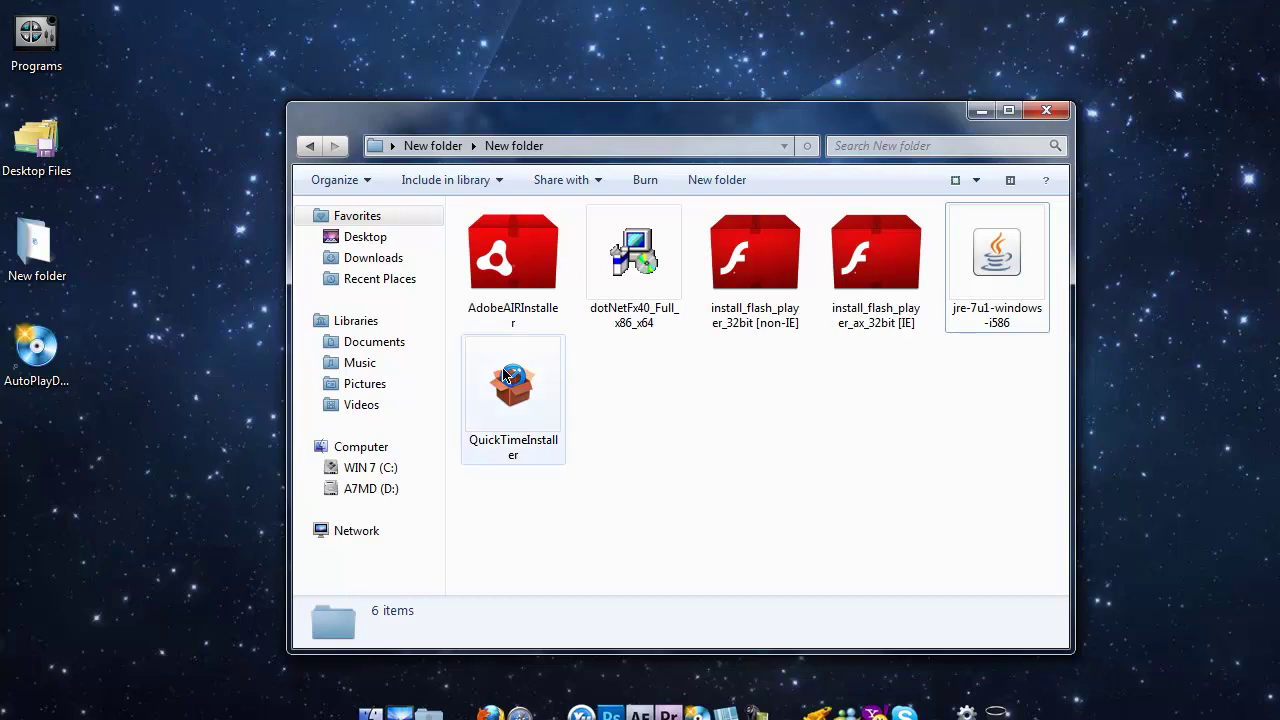
click(523, 414)
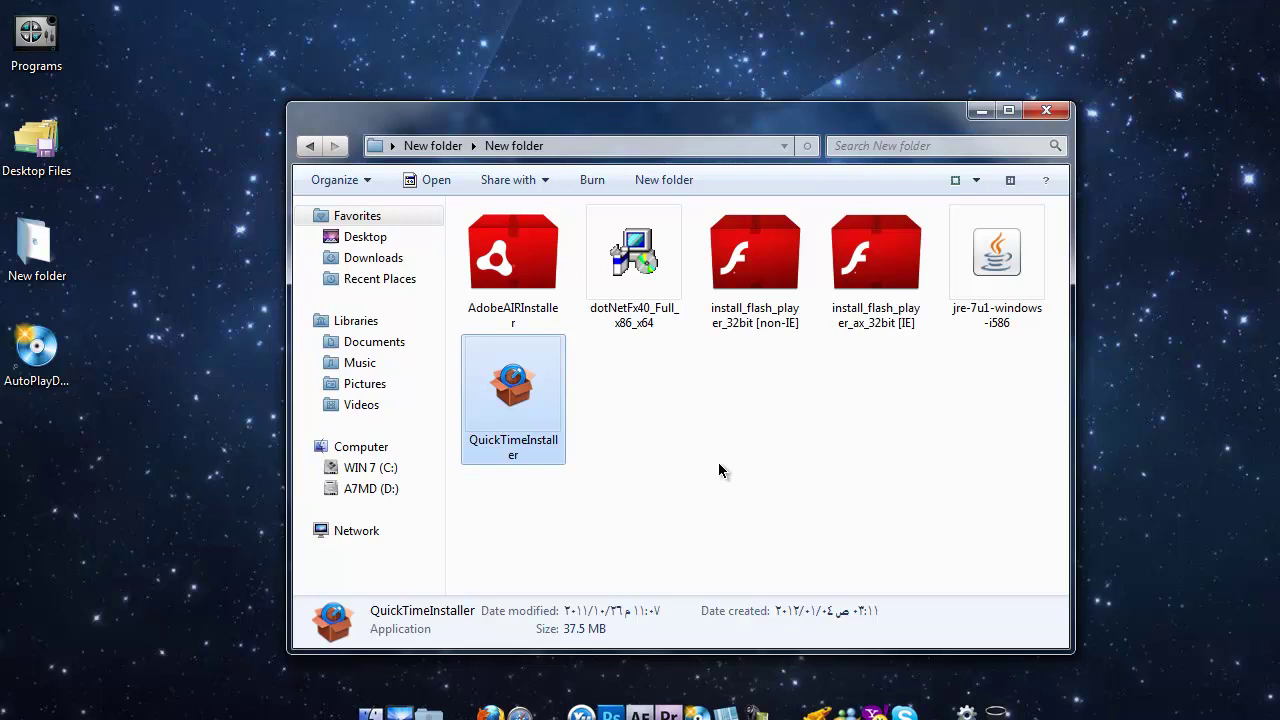
click(309, 146)
click(1046, 111)
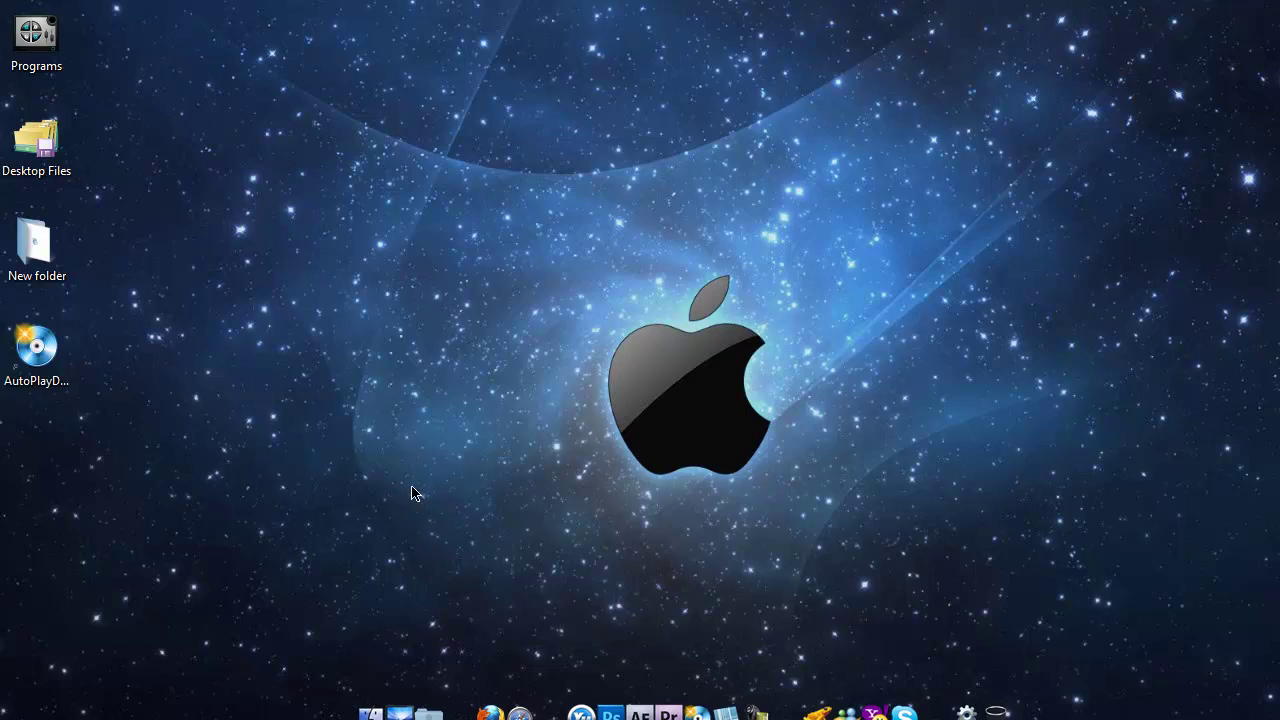
Launch AutoPlay Media Studio and open the existing project Idealdesigner Index For Sony Vegas from its Projects folder.
double_click(37, 350)
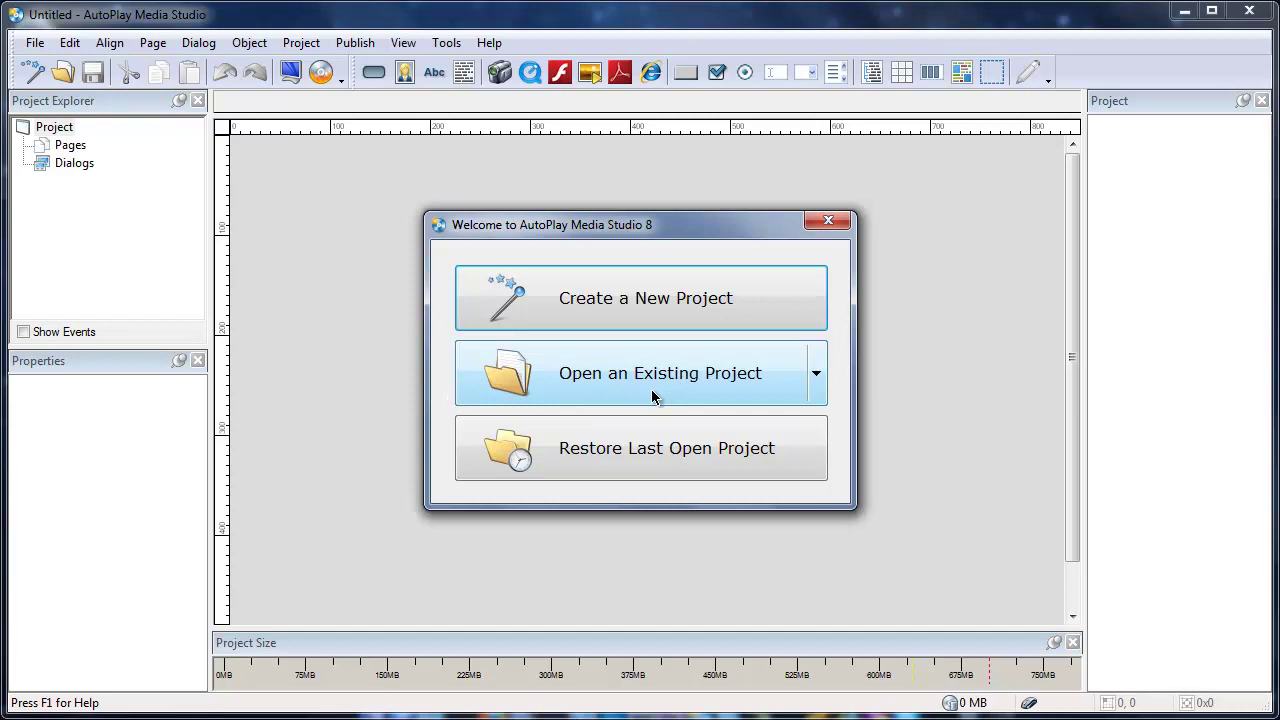
click(816, 372)
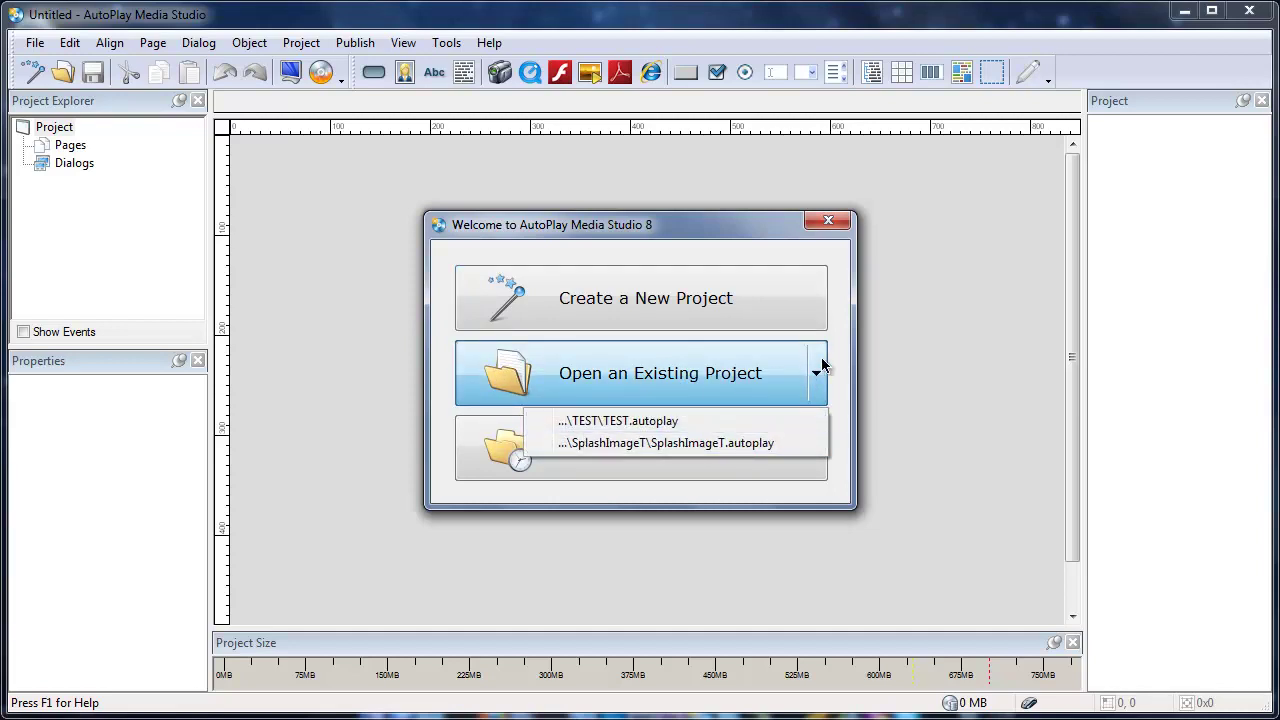
click(577, 373)
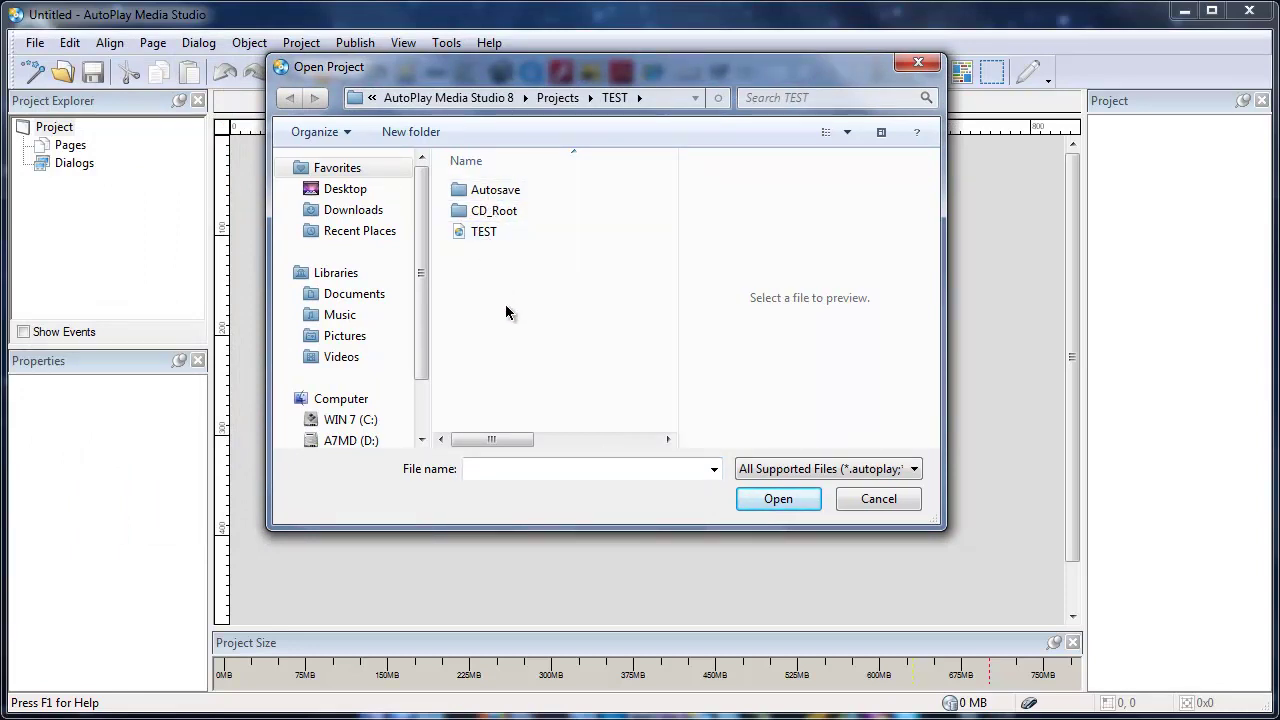
key(BackSpace)
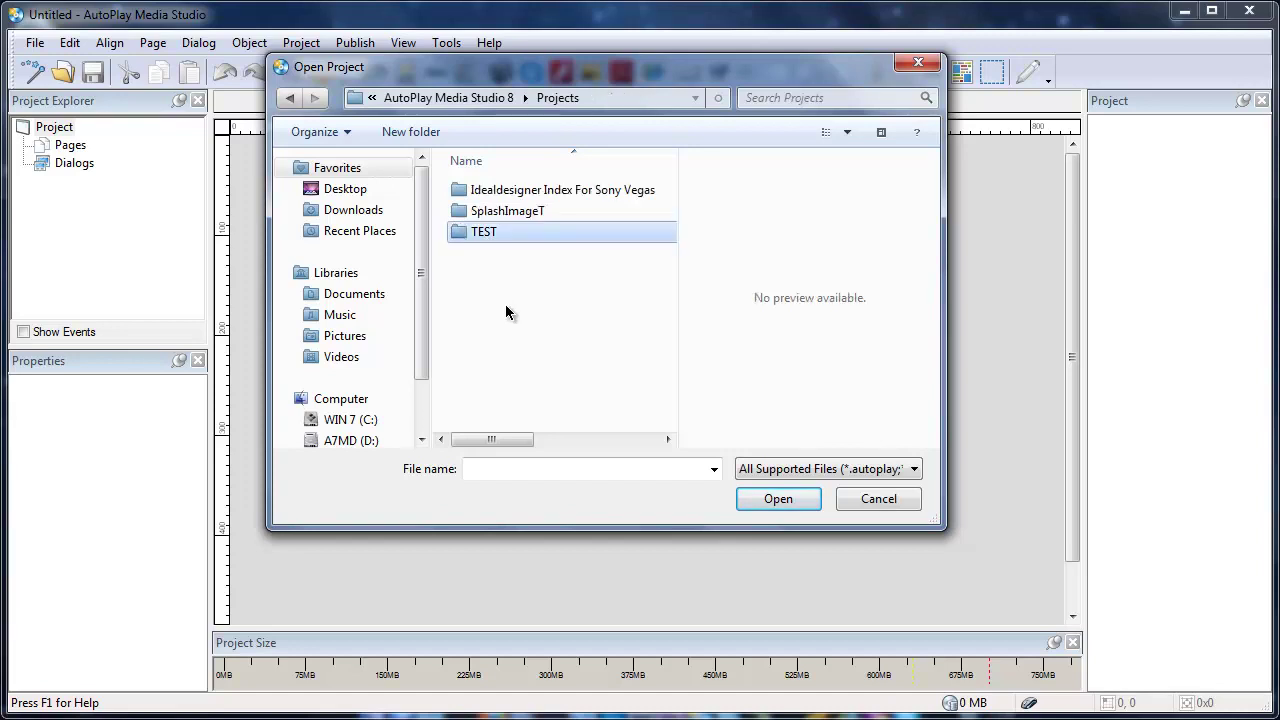
click(511, 211)
double_click(511, 211)
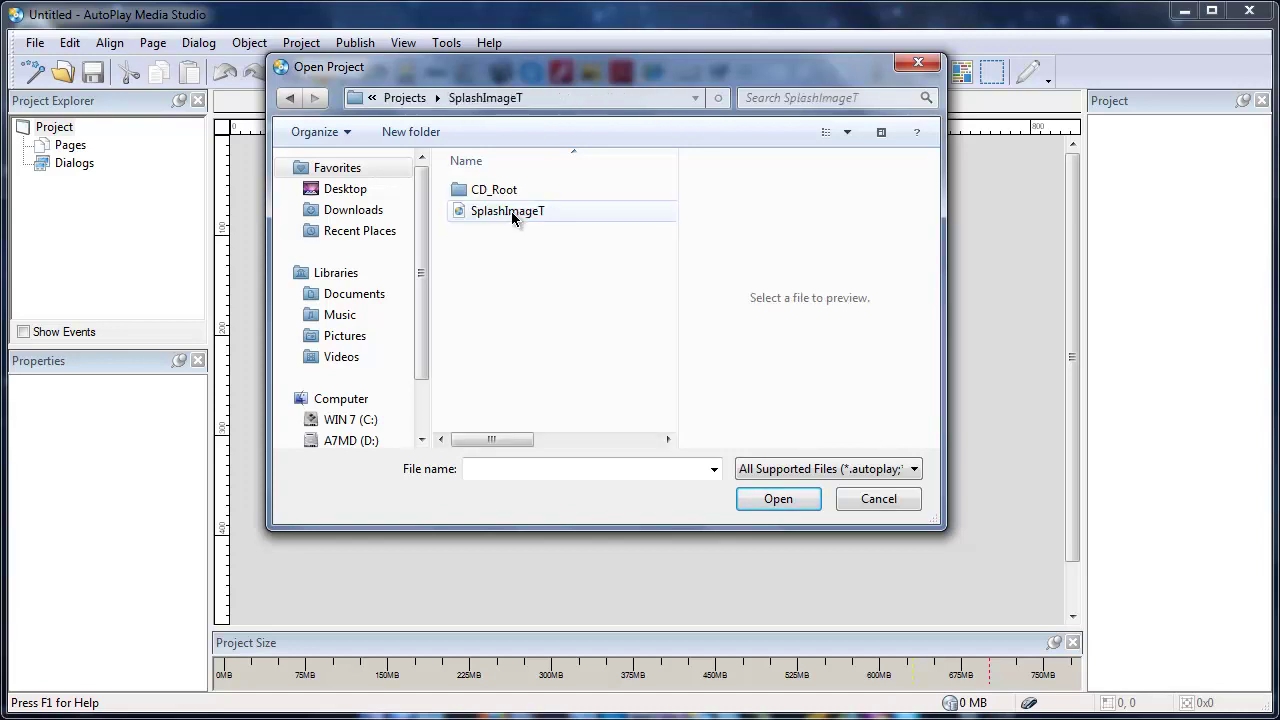
key(BackSpace)
double_click(511, 190)
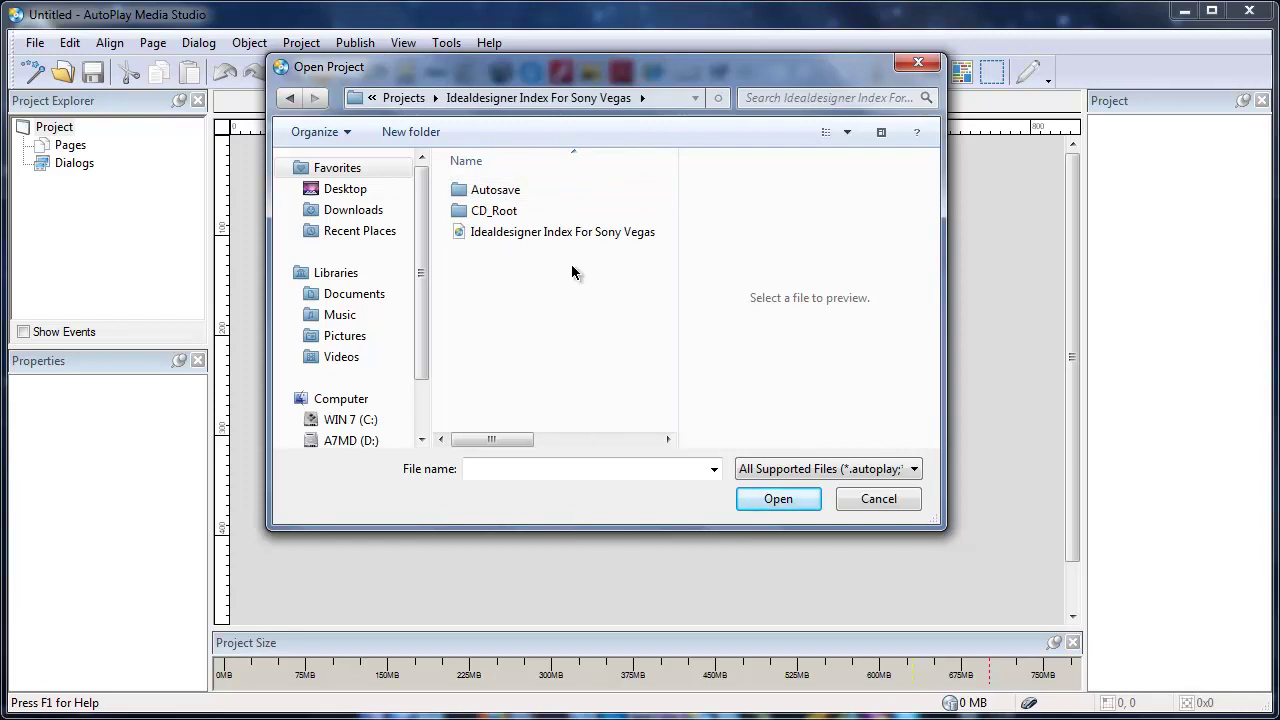
double_click(560, 232)
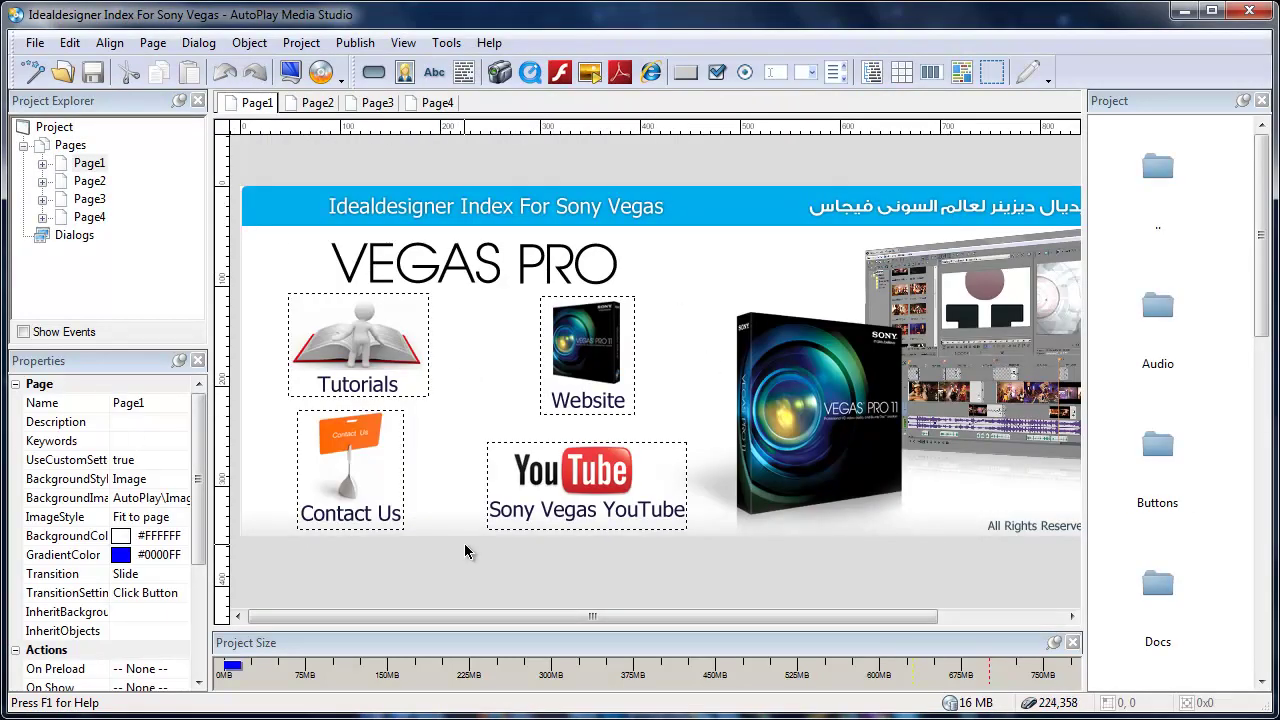
Preview the open Sony Vegas index project and close the preview window.
key(F7)
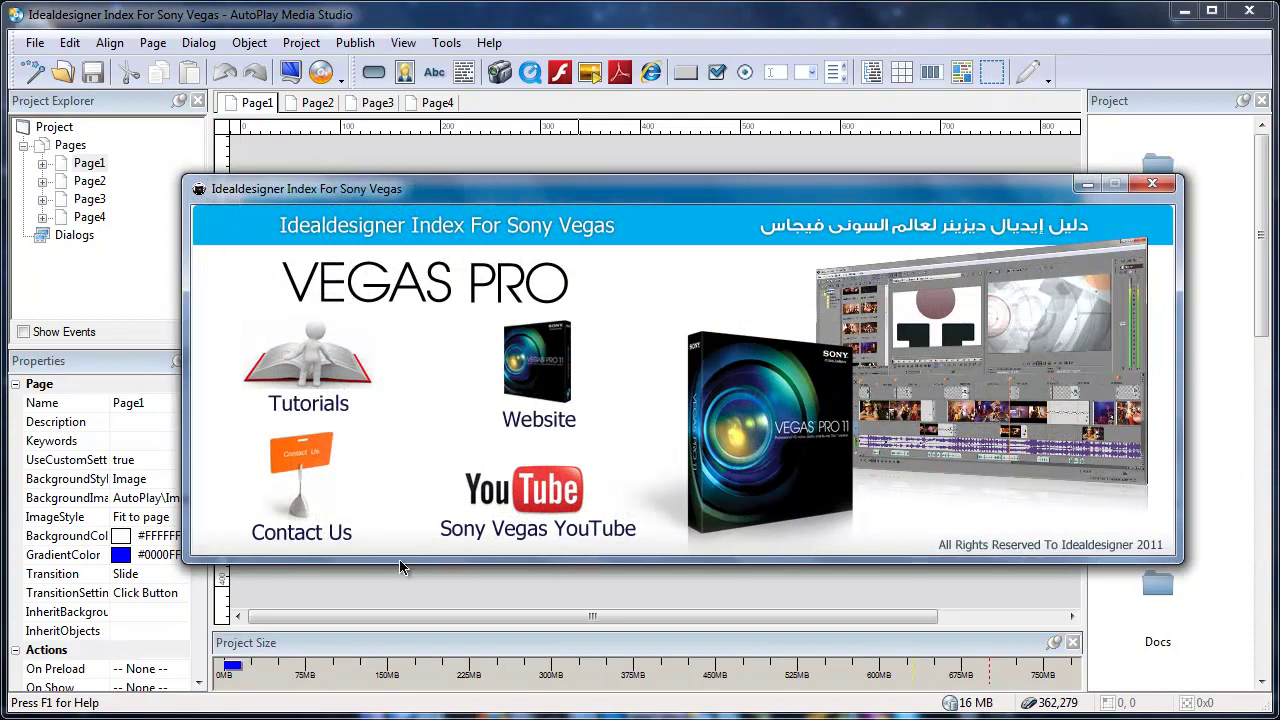
click(1152, 183)
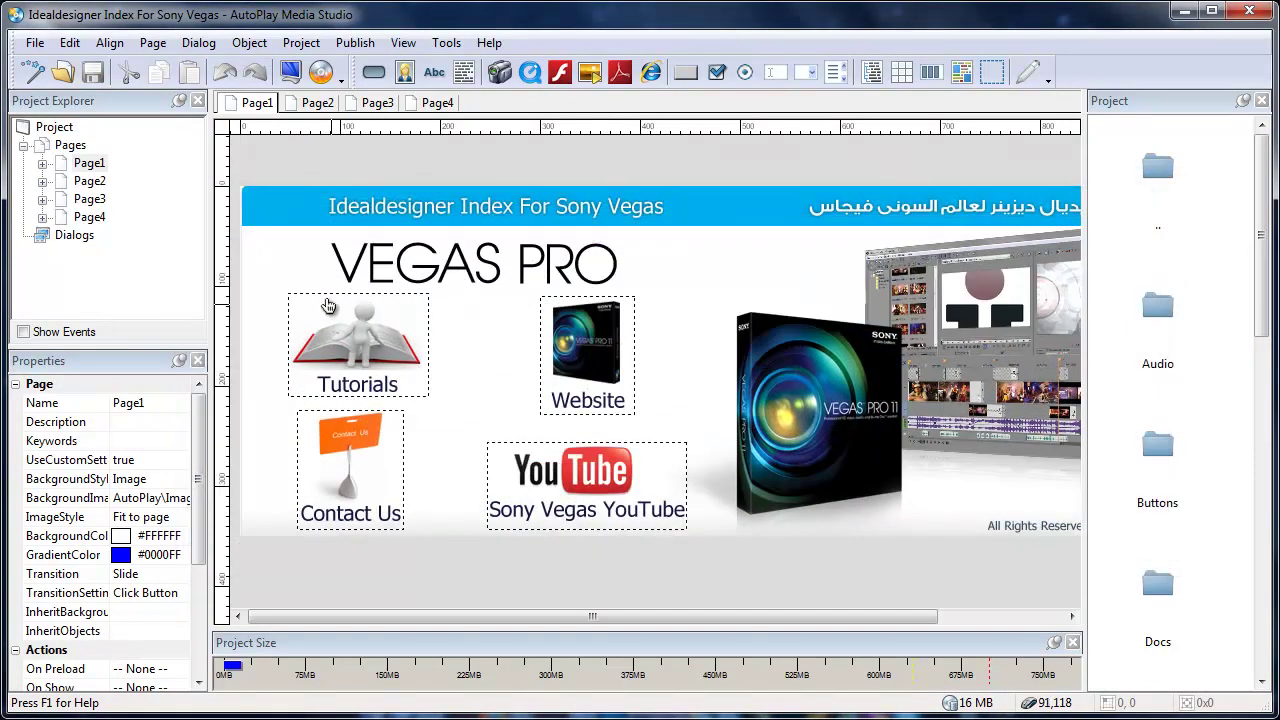
click(35, 42)
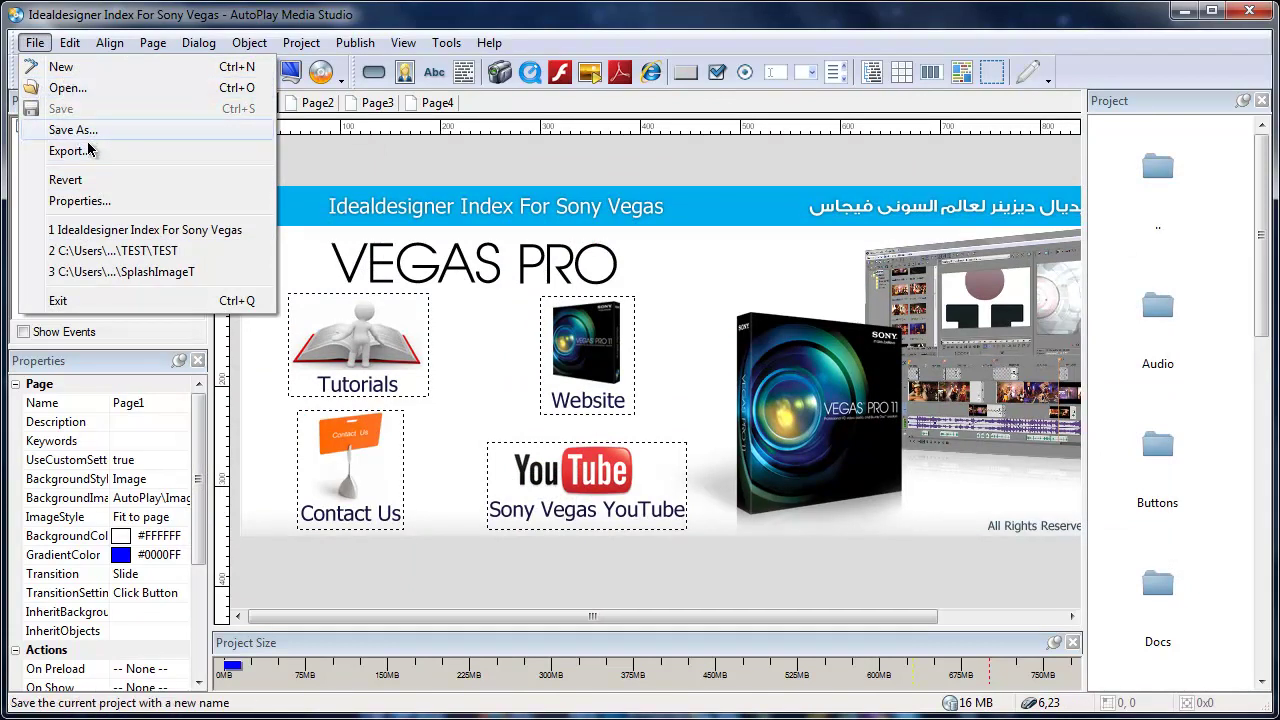
key(Escape)
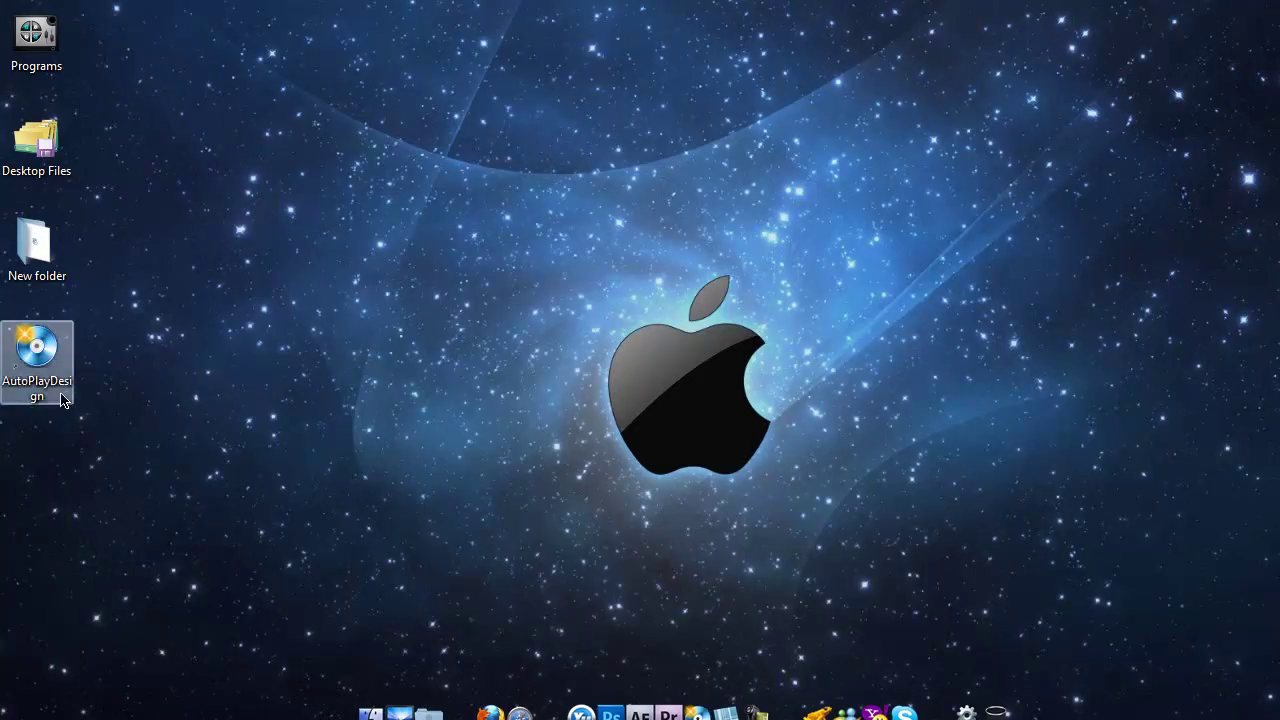
Launch AutoPlay Media Studio again from the desktop and start creating a new project, bringing up the template list.
double_click(60, 398)
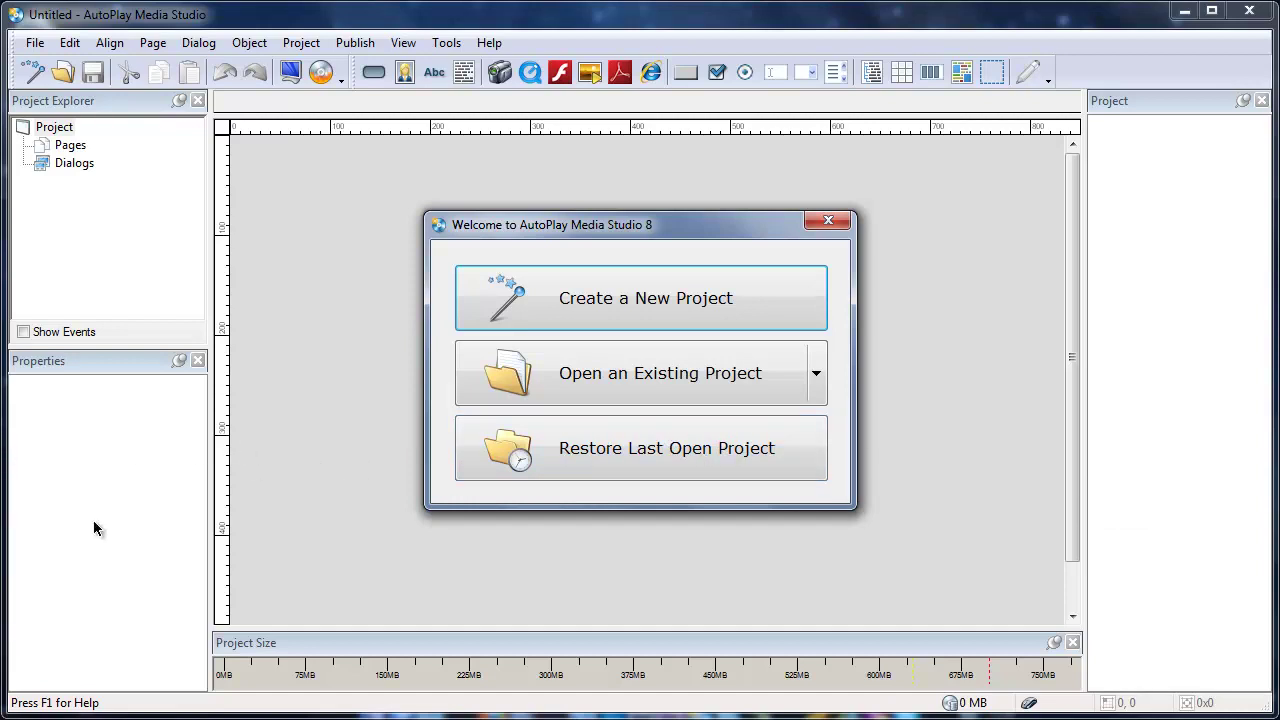
click(616, 302)
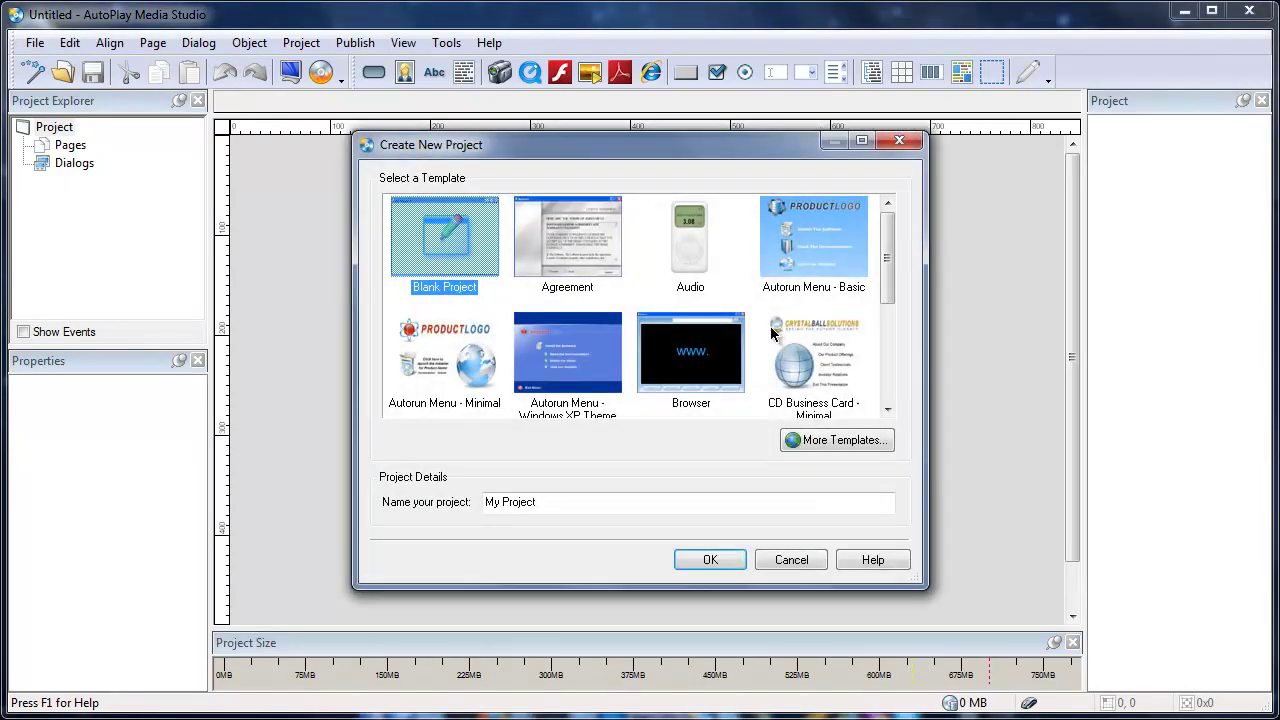
scroll(890, 250, down, 5)
scroll(898, 222, up, 5)
Look at the first project templates, such as Agreement, Audio, Autorun Menu - Basic, CD Business Card - Minimal and Browser.
click(606, 243)
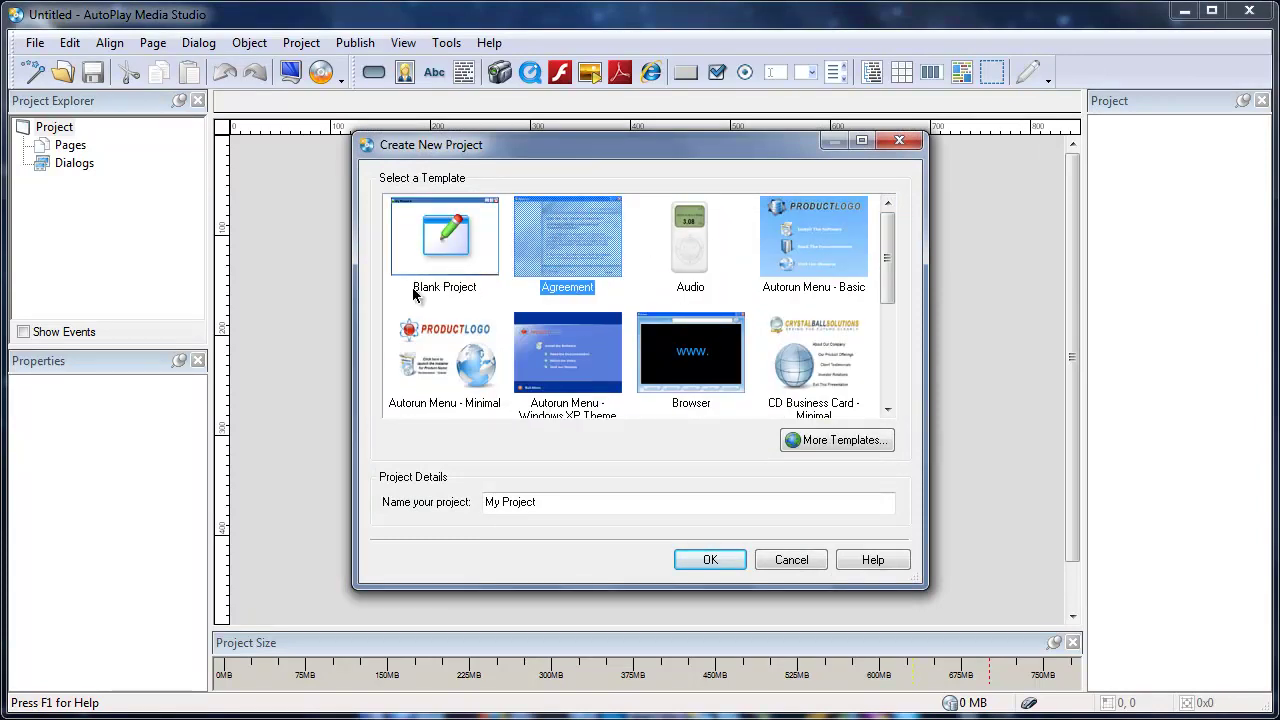
click(690, 250)
click(824, 258)
click(805, 352)
click(690, 372)
click(644, 300)
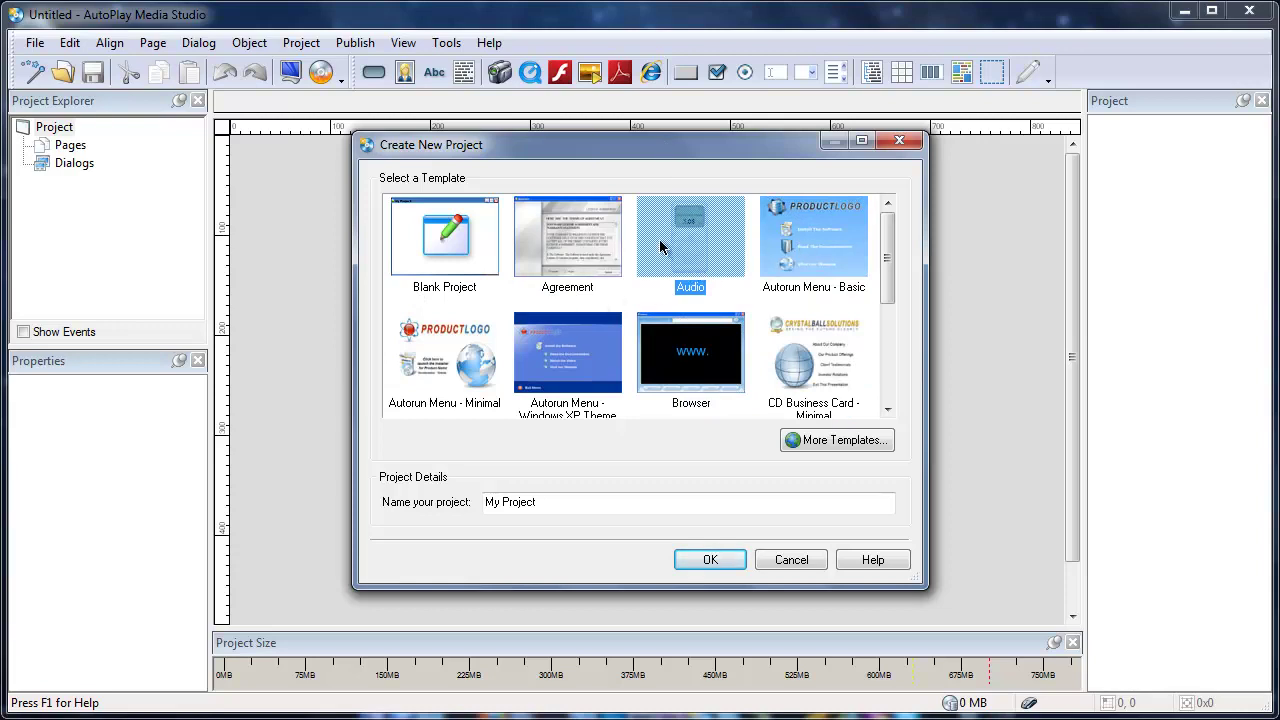
click(590, 242)
click(695, 246)
click(578, 257)
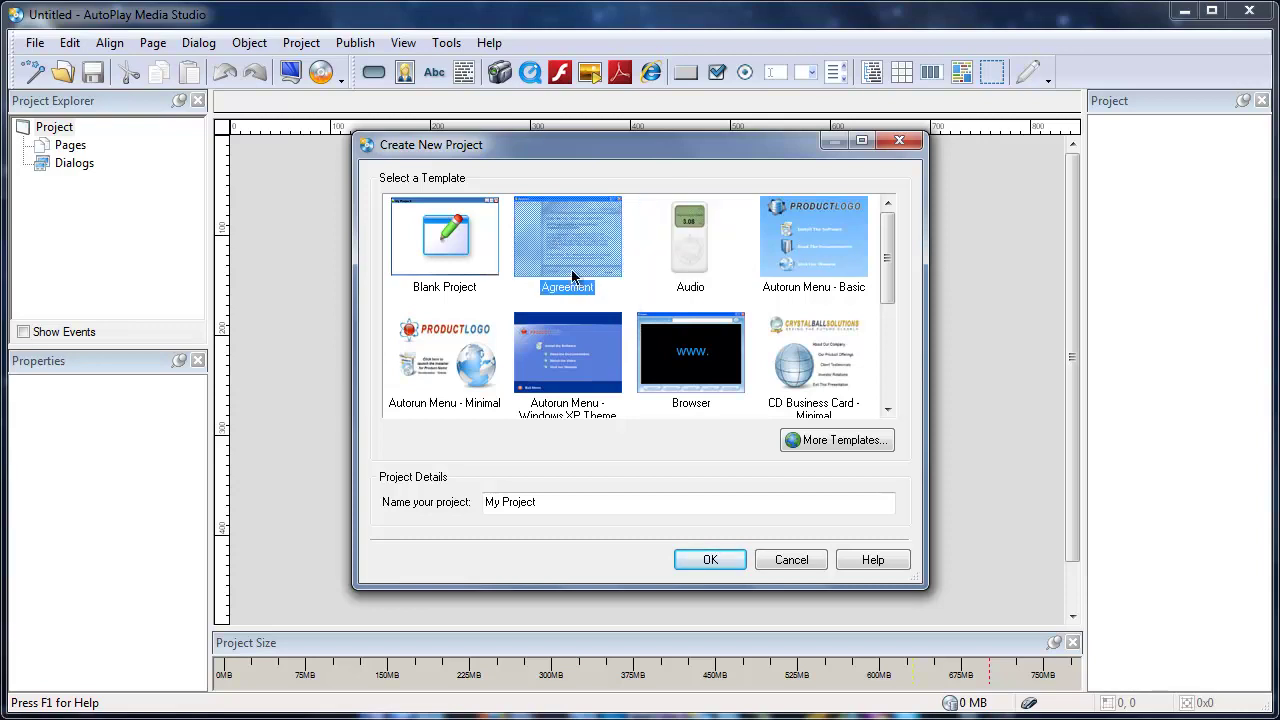
Examine the rest of the template list, including Autorun Menu - Windows XP Theme and the business card, quiz and slideshow templates.
scroll(533, 376, down, 1)
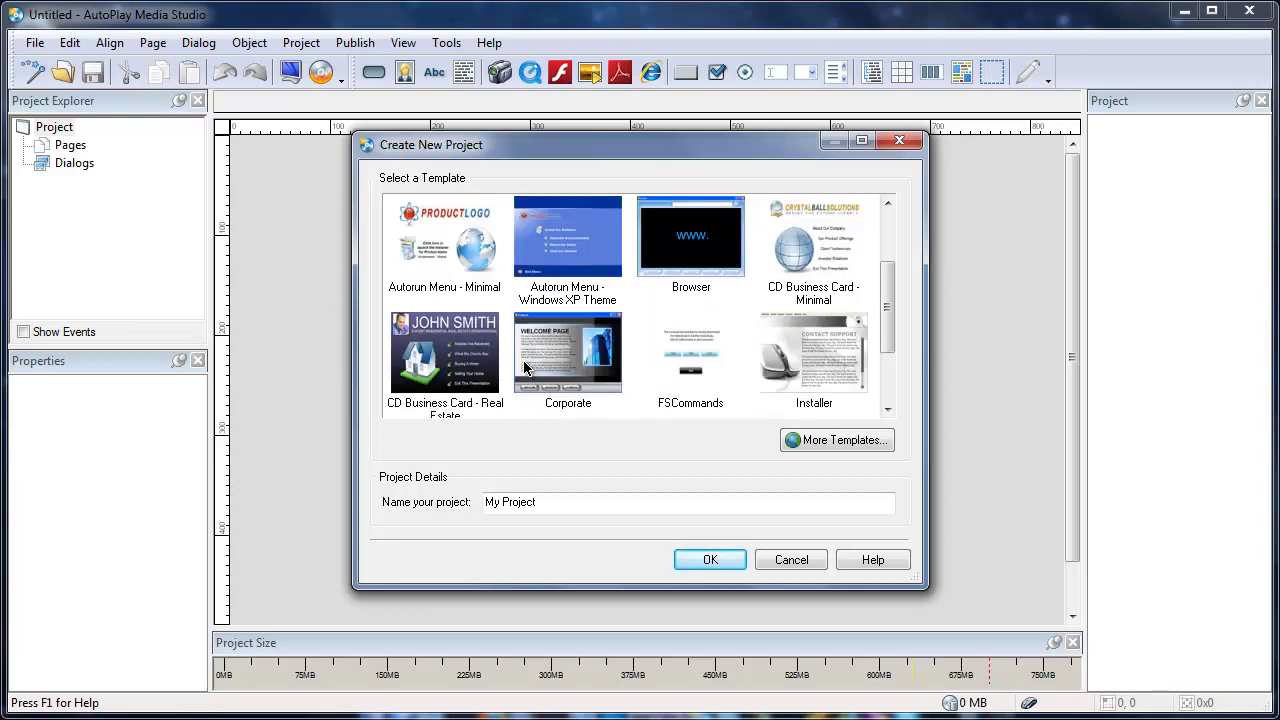
click(548, 258)
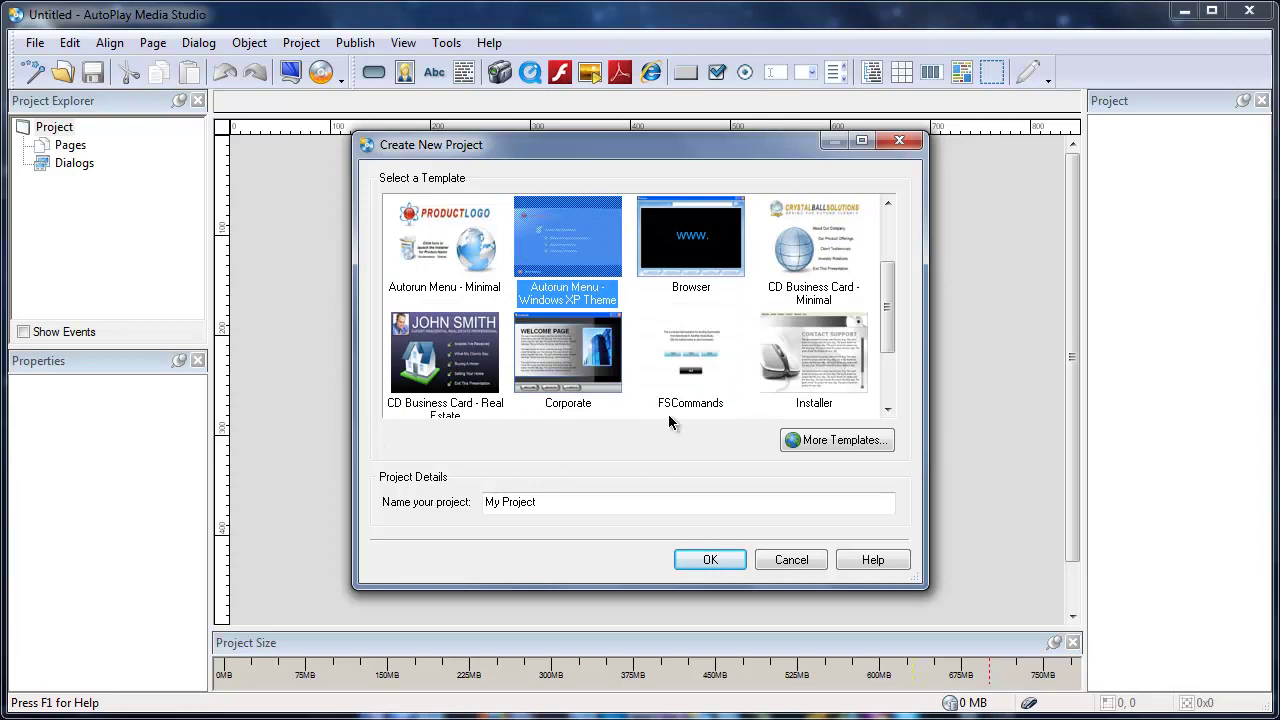
scroll(700, 415, up, 1)
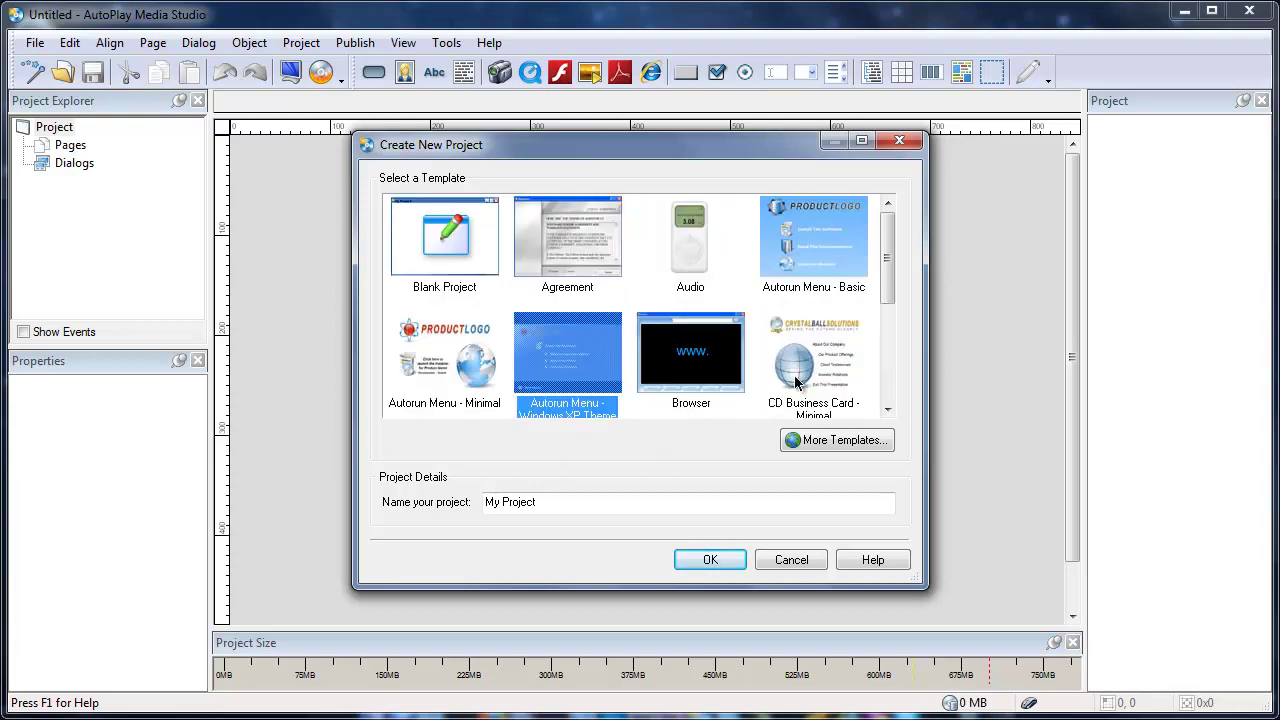
scroll(801, 386, down, 1)
click(806, 272)
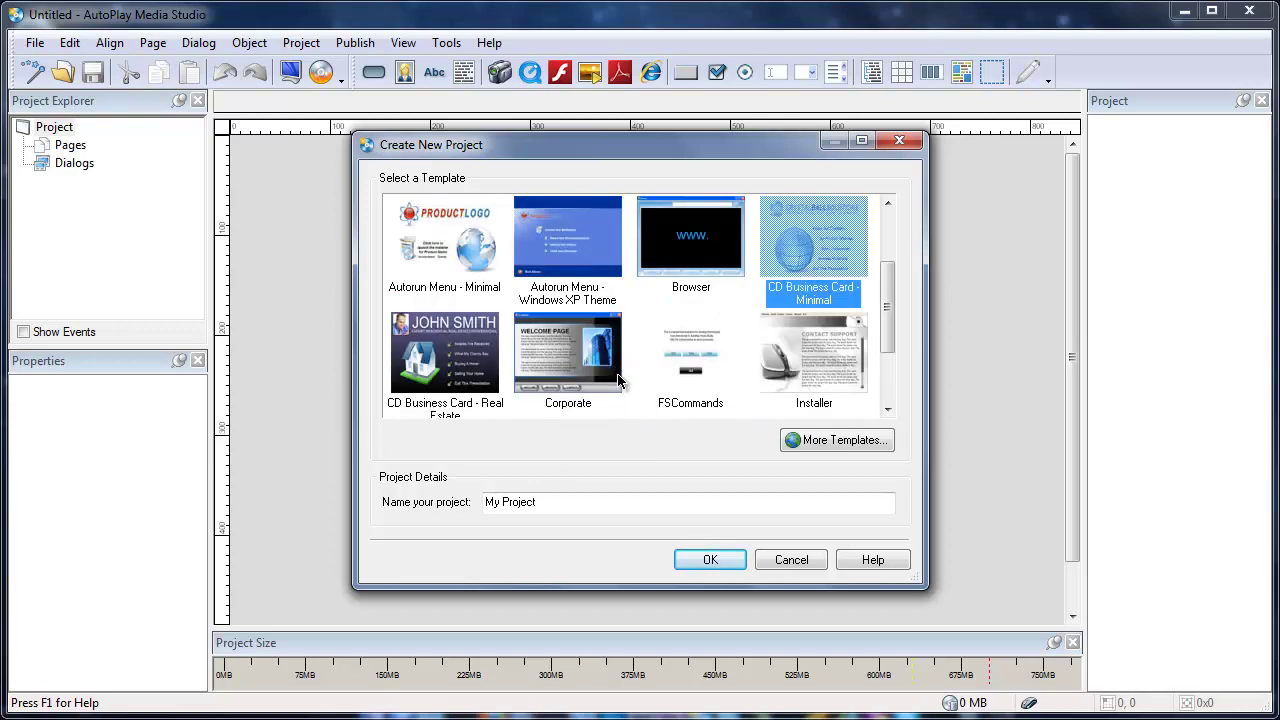
scroll(815, 369, down, 1)
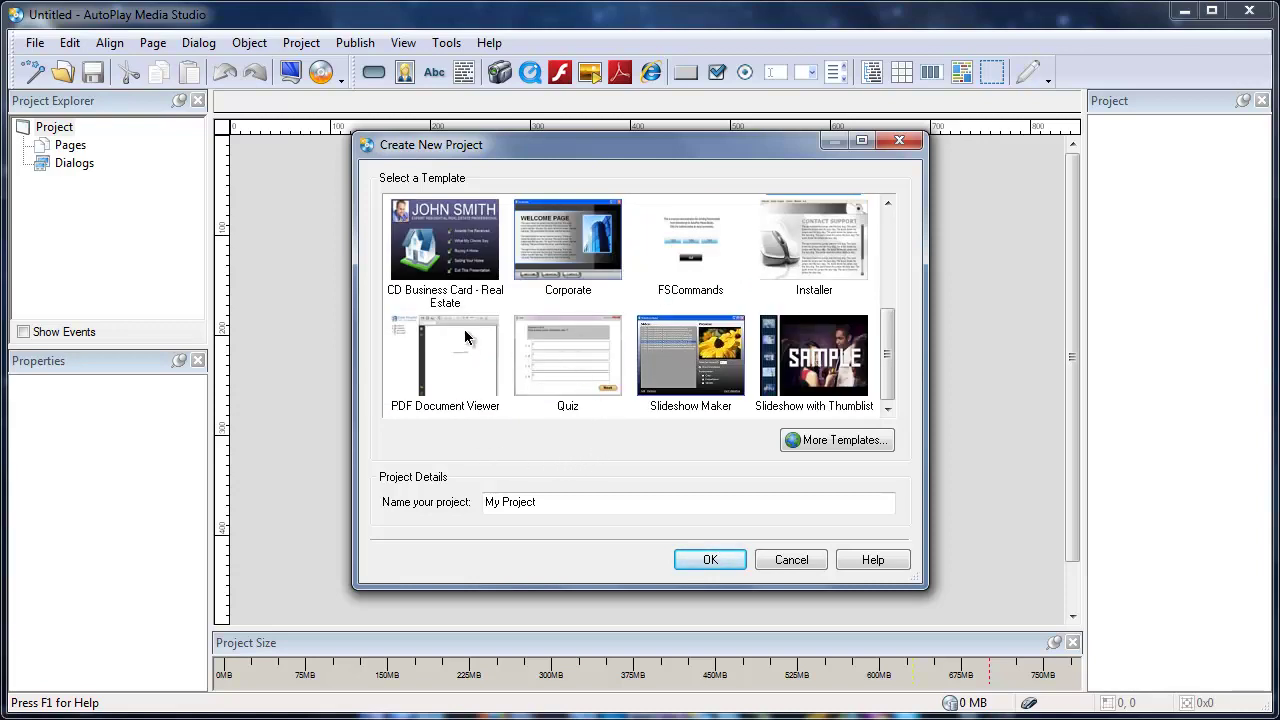
scroll(484, 305, up, 2)
click(567, 240)
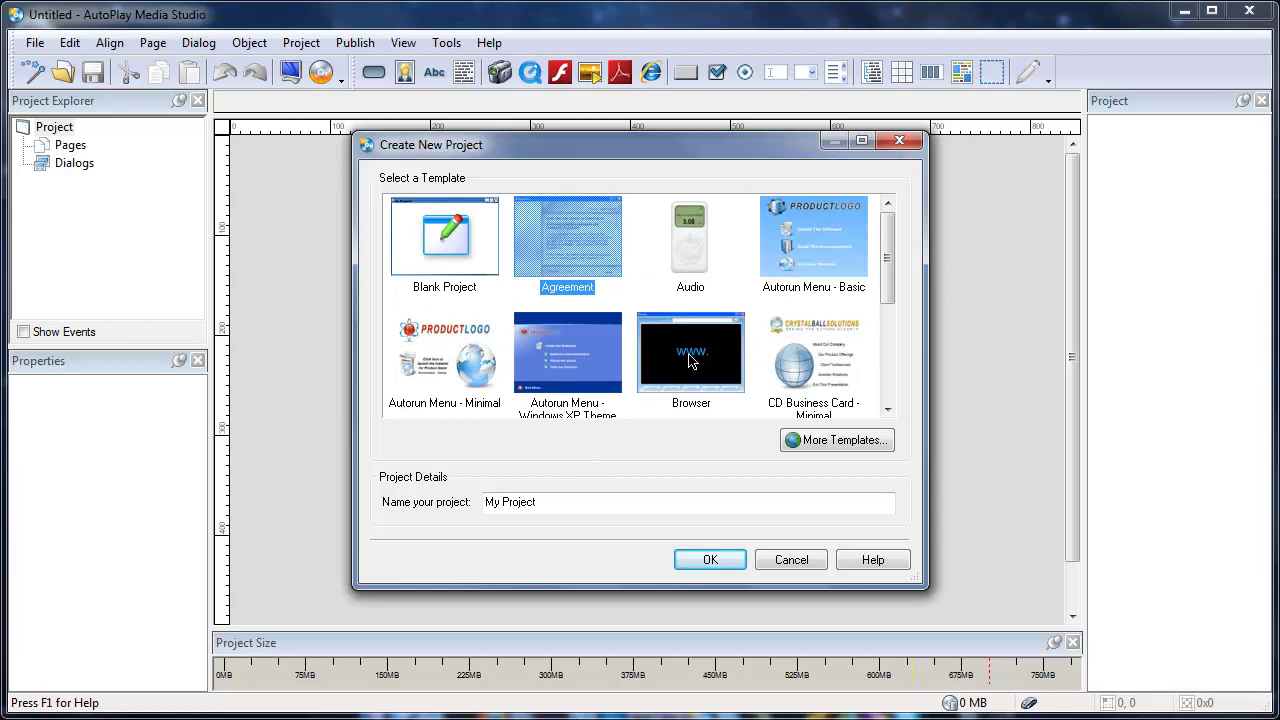
Create a project from the Blank Project template with the name Idealdesigner.
click(421, 255)
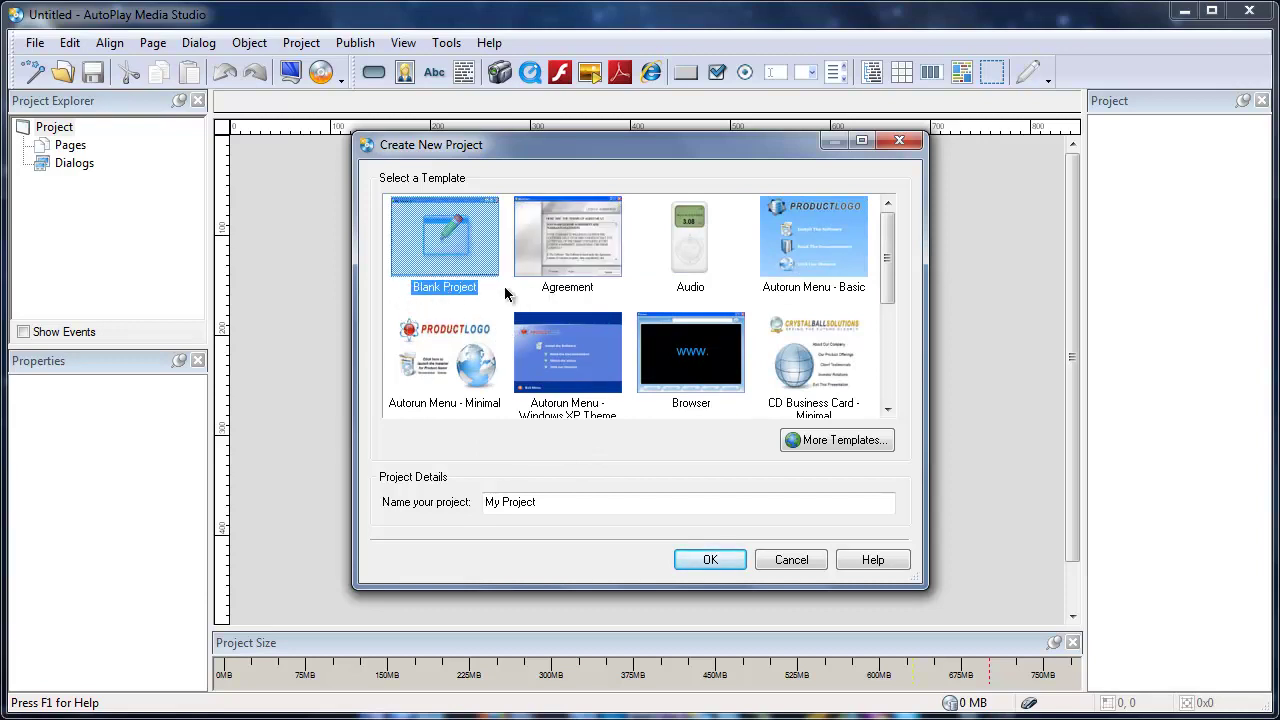
click(596, 512)
double_click(486, 512)
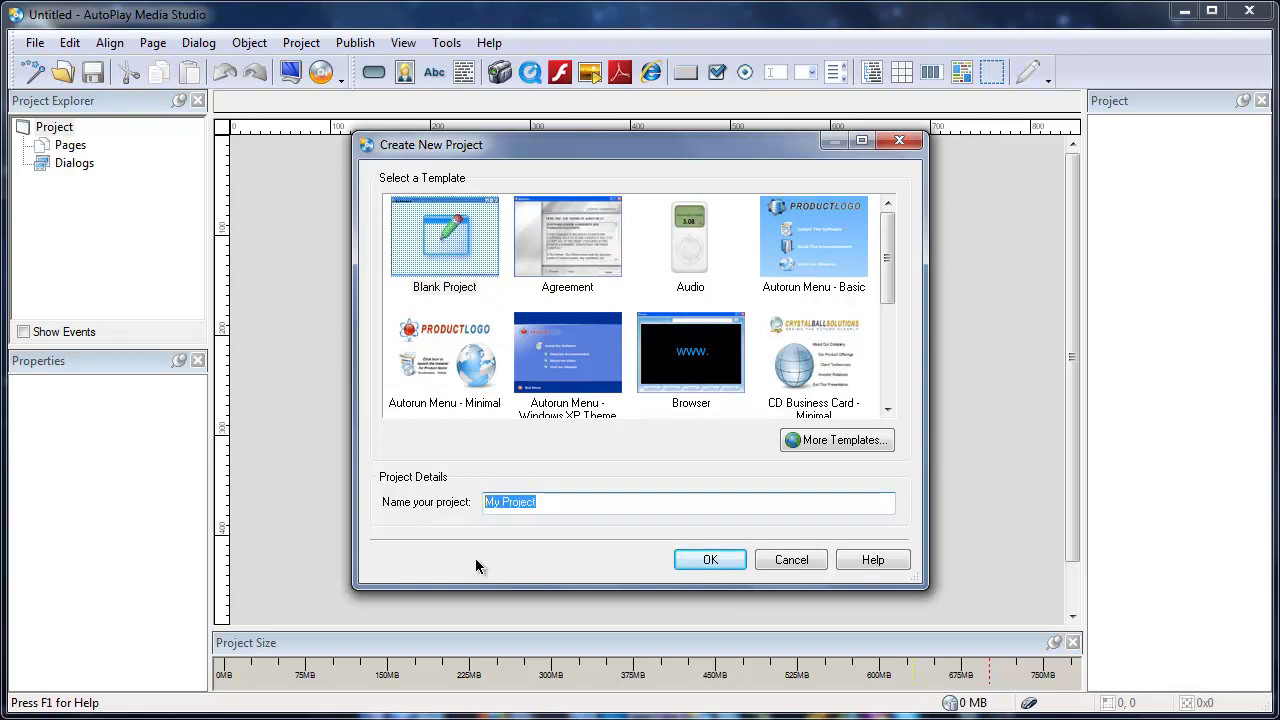
key(BackSpace)
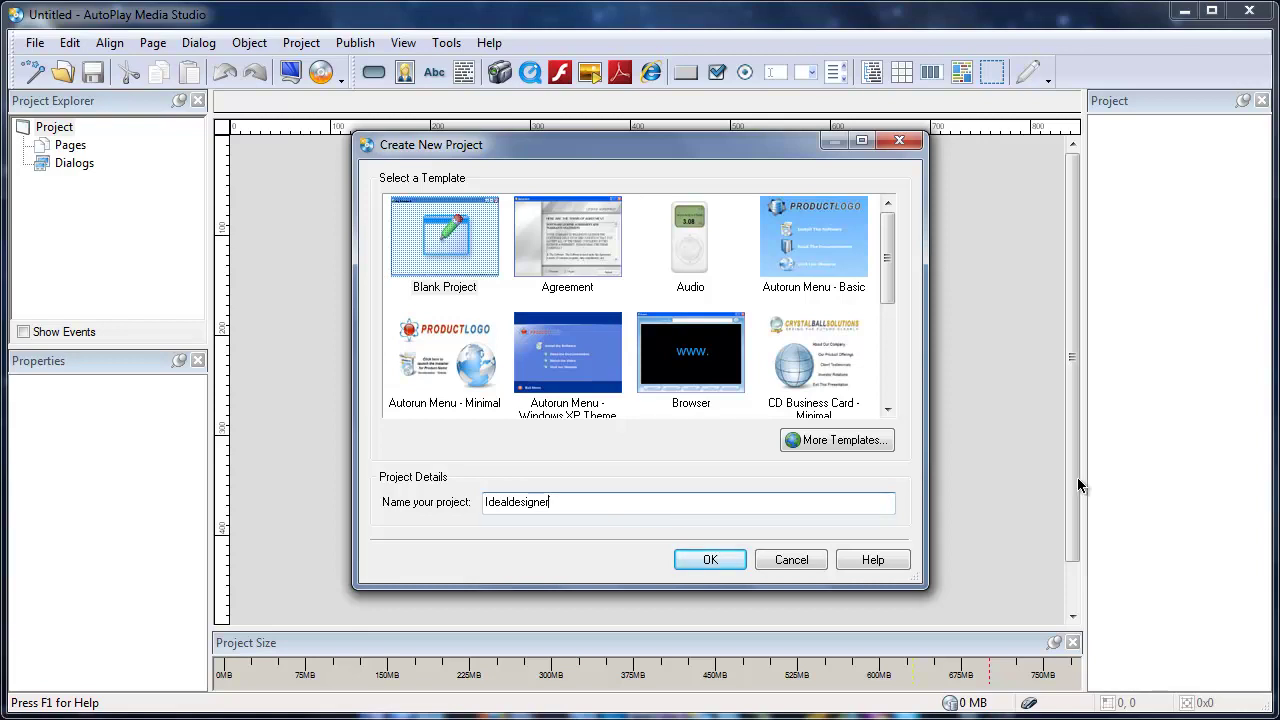
click(691, 561)
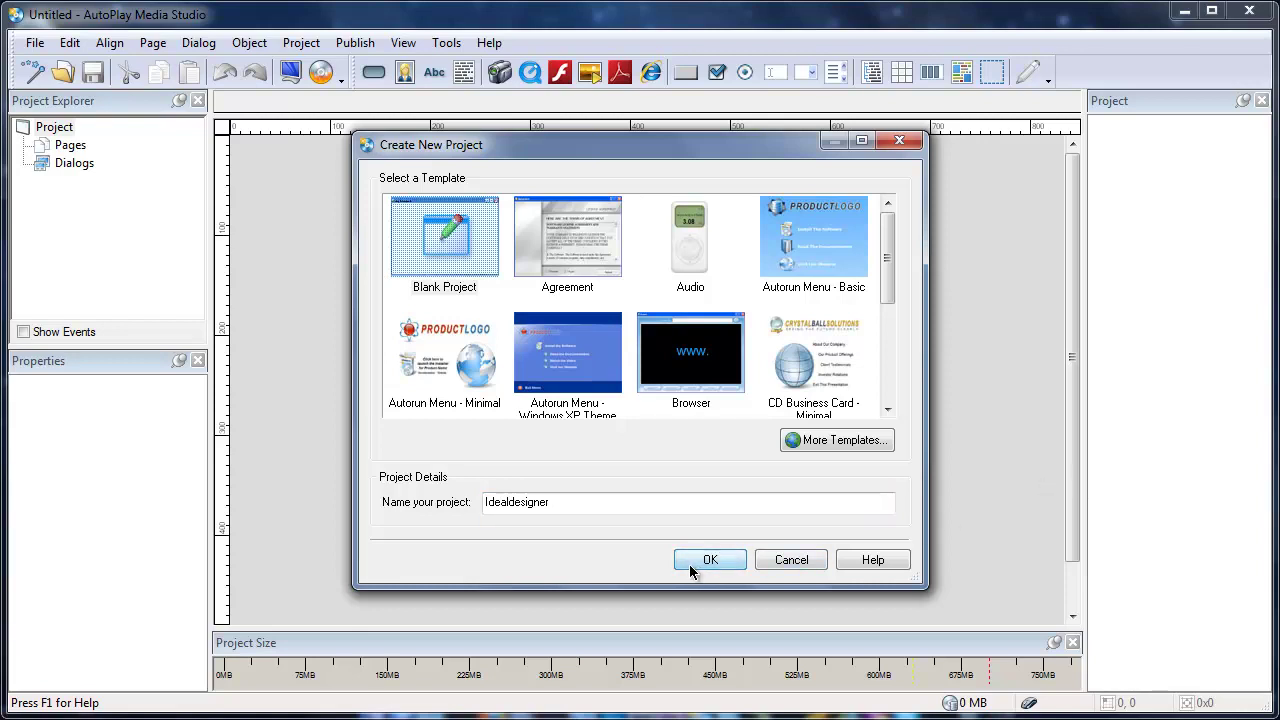